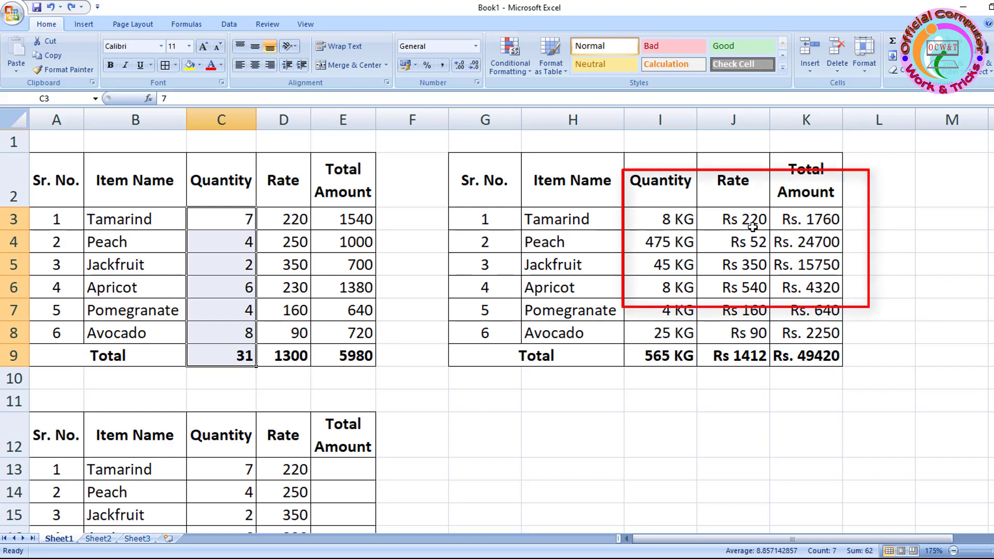
Set Peach in the second table to quantity 12 and rate 552, giving a Rs 6624 total
click(681, 239)
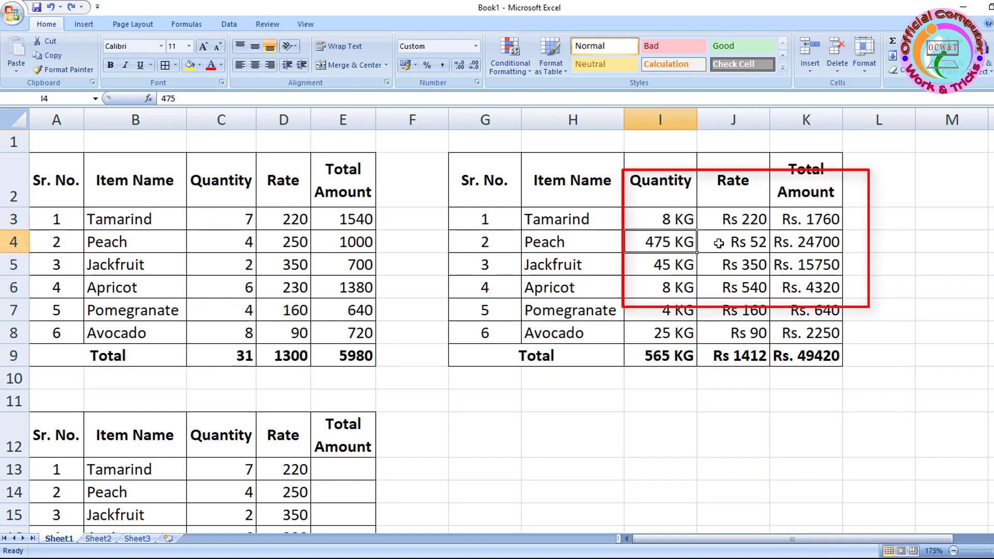
text(12)
key(Return)
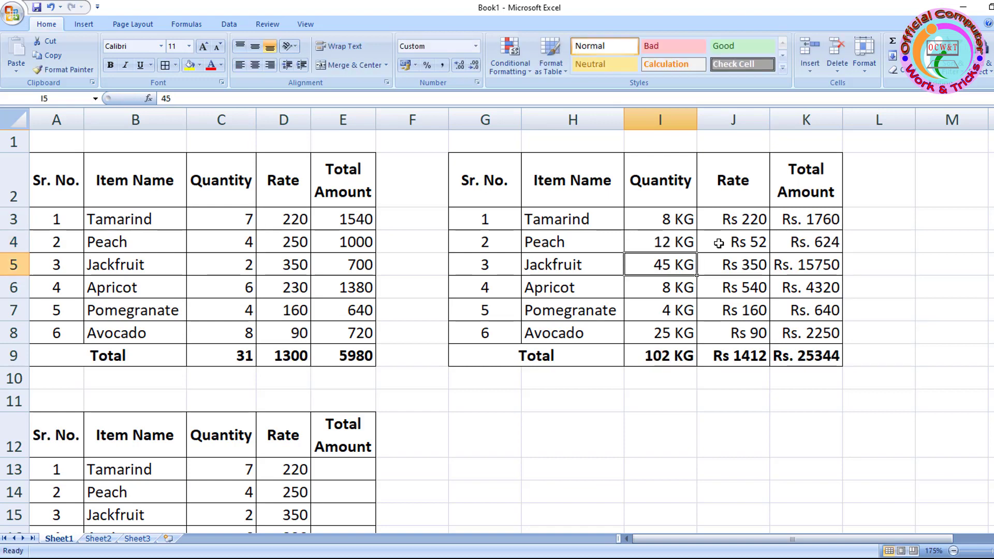
double_click(747, 240)
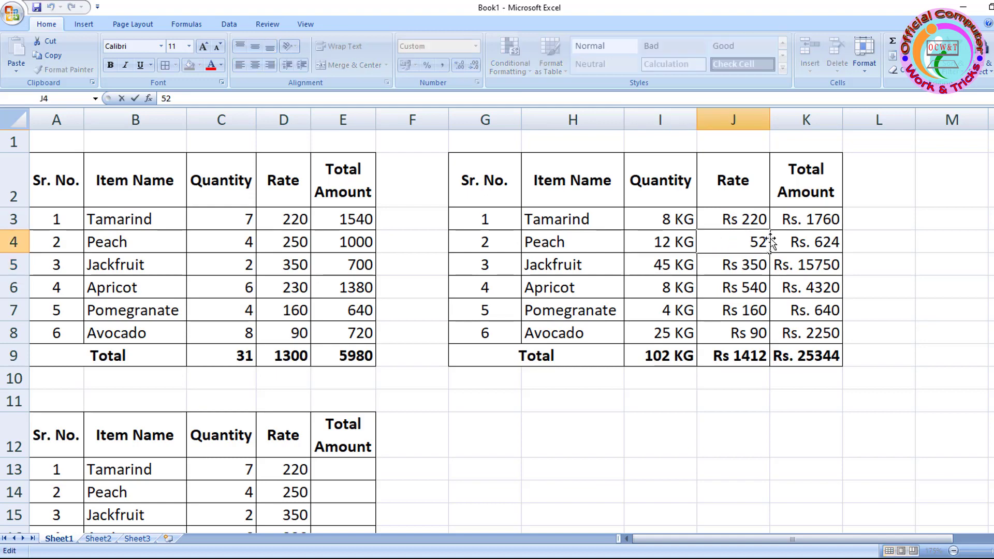
text(Rs 5)
key(Return)
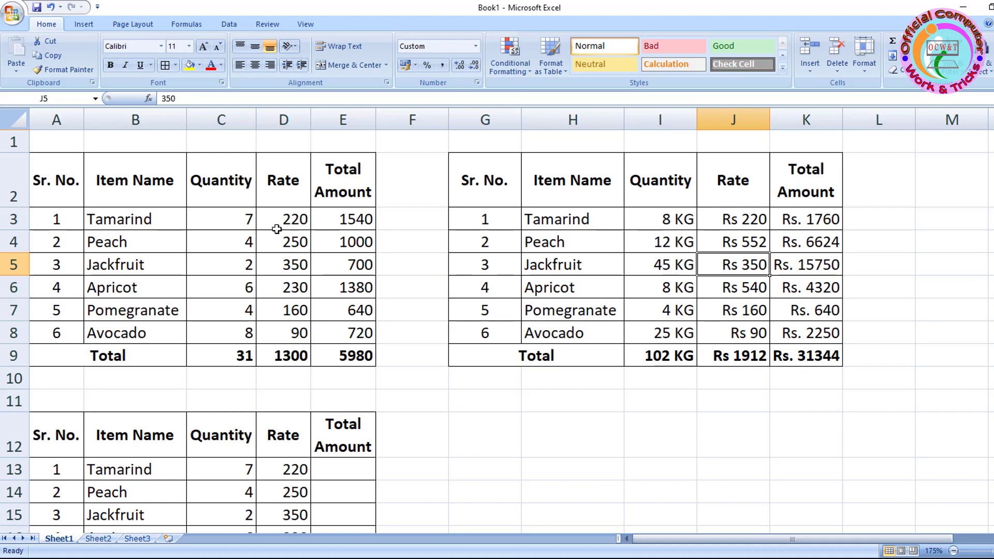
click(230, 225)
drag(230, 224, 336, 337)
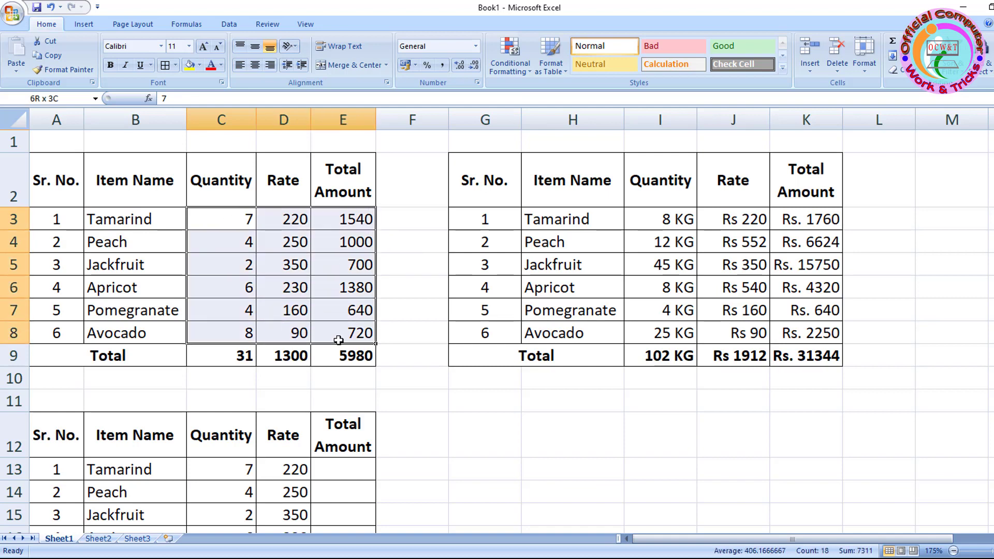
click(398, 316)
click(252, 221)
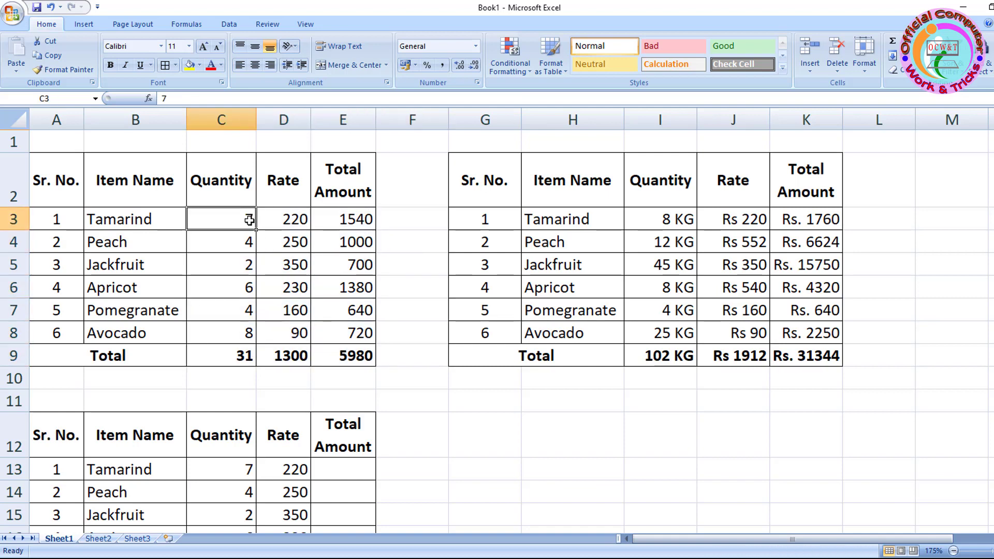
double_click(252, 221)
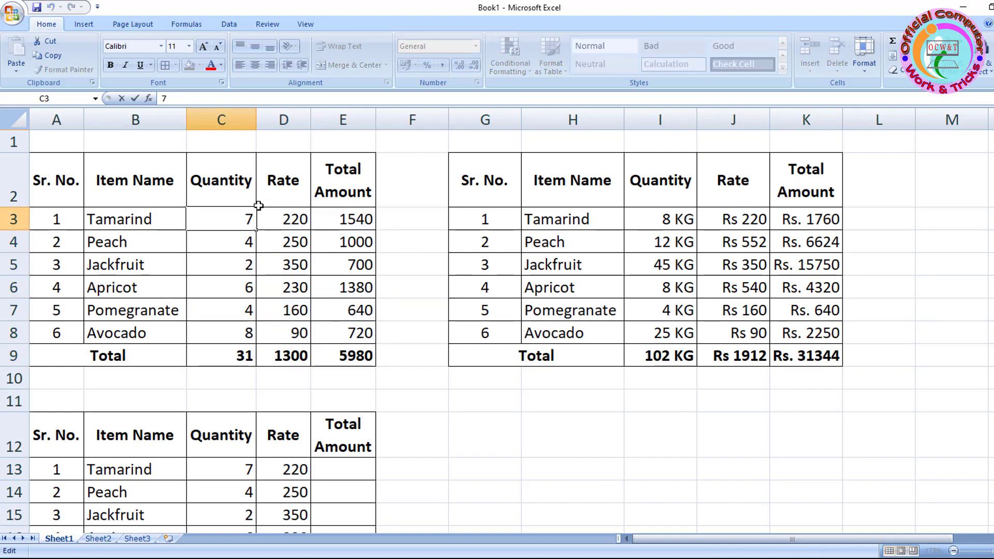
text( KG)
key(Return)
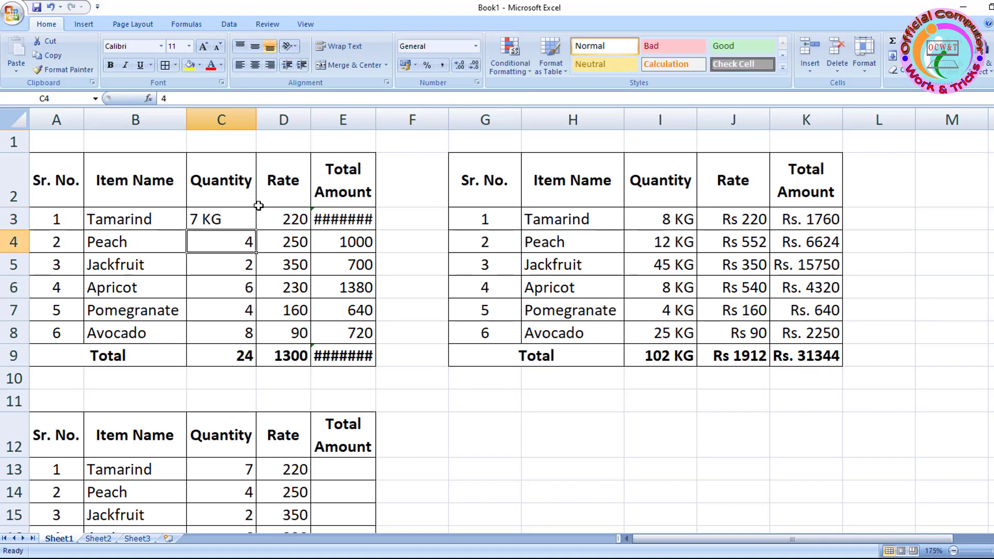
drag(377, 120, 391, 120)
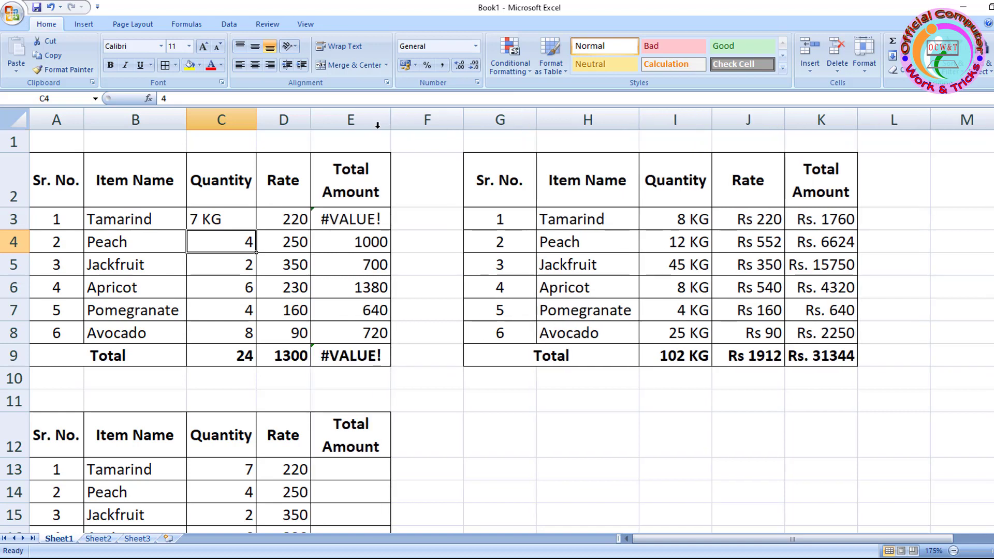
key(ctrl+z)
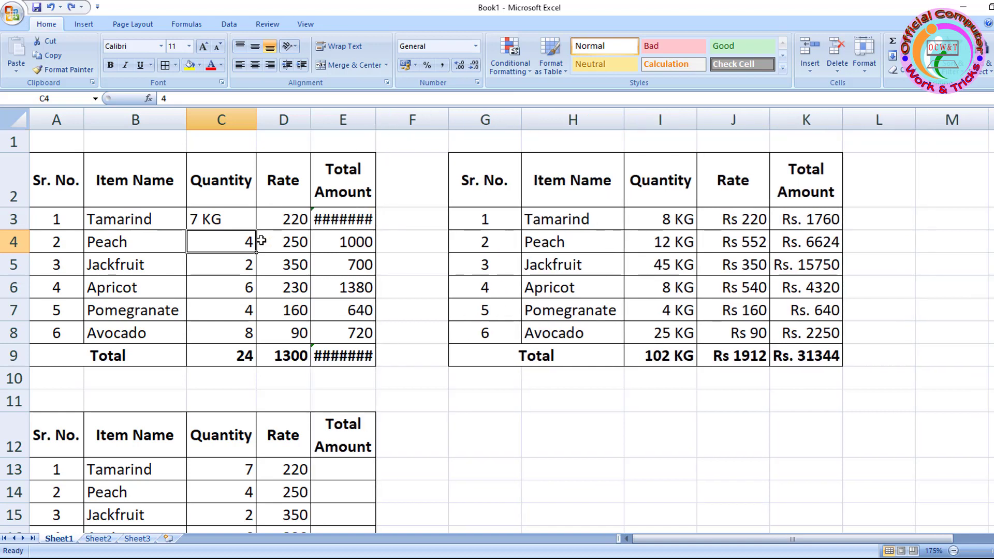
key(ctrl+z)
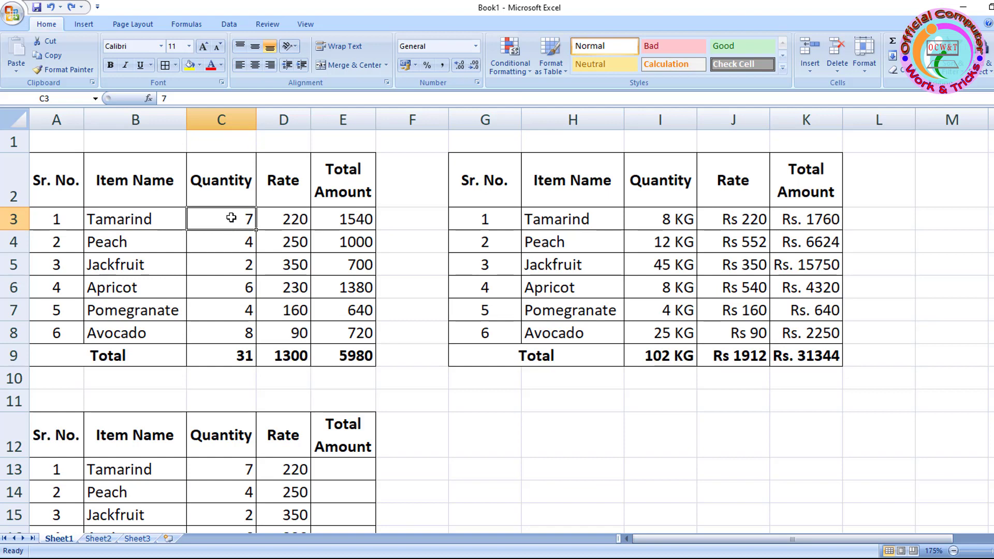
Apply the custom number format 0 "KG" to the first table's quantities C3:C9
drag(231, 218, 229, 349)
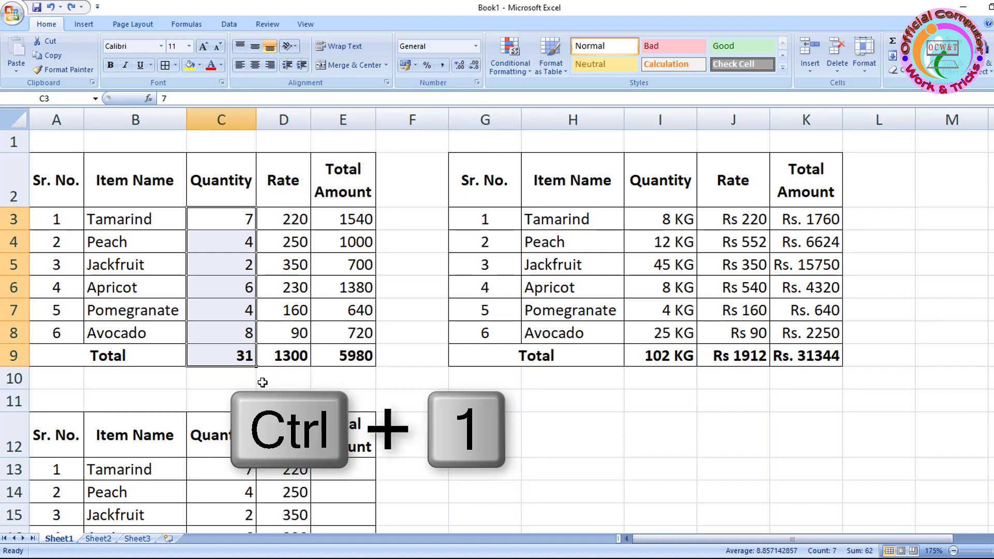
key(ctrl+1)
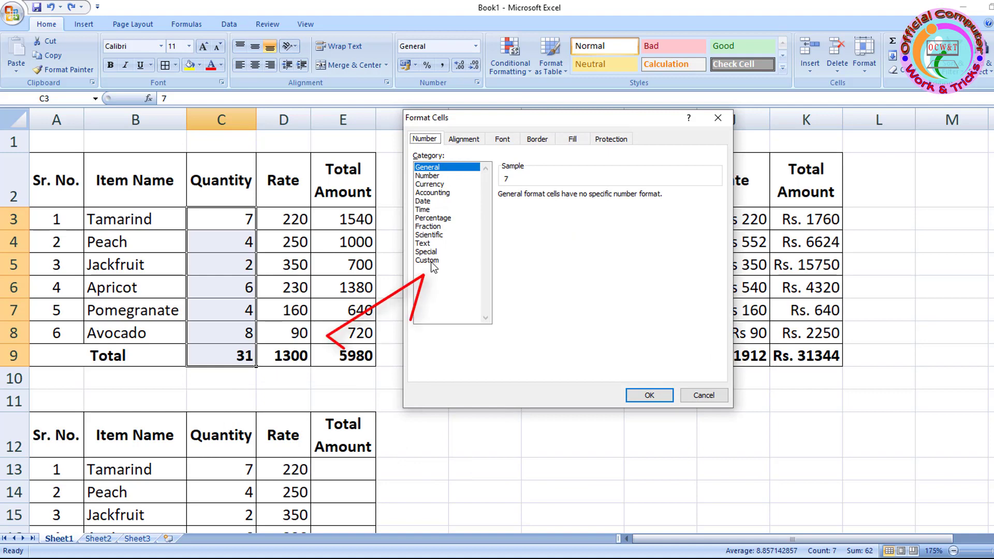
click(431, 261)
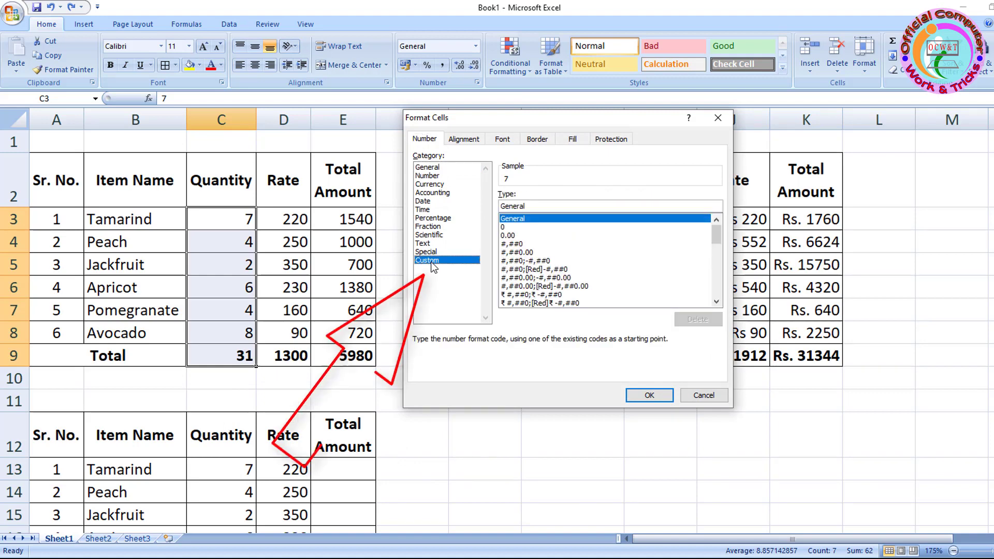
double_click(540, 205)
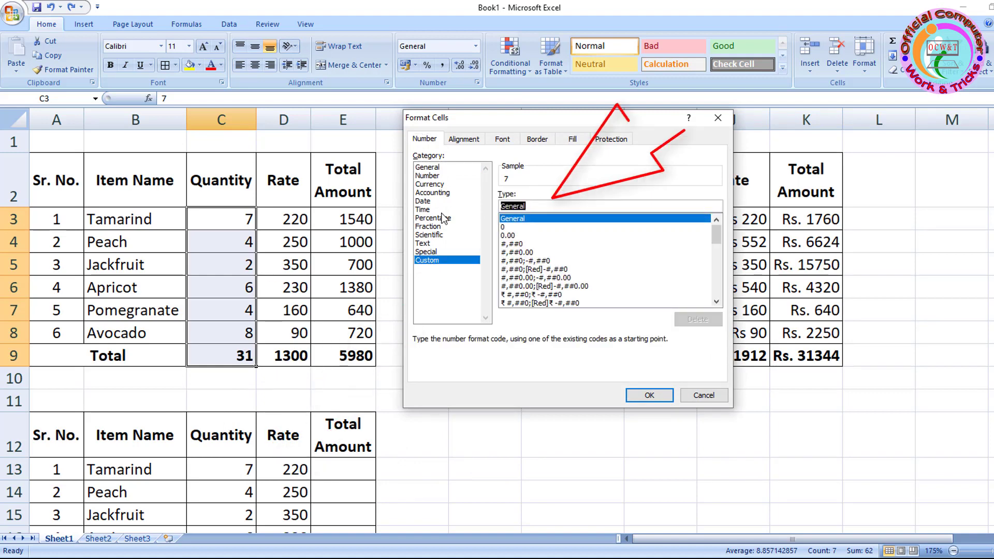
key(BackSpace)
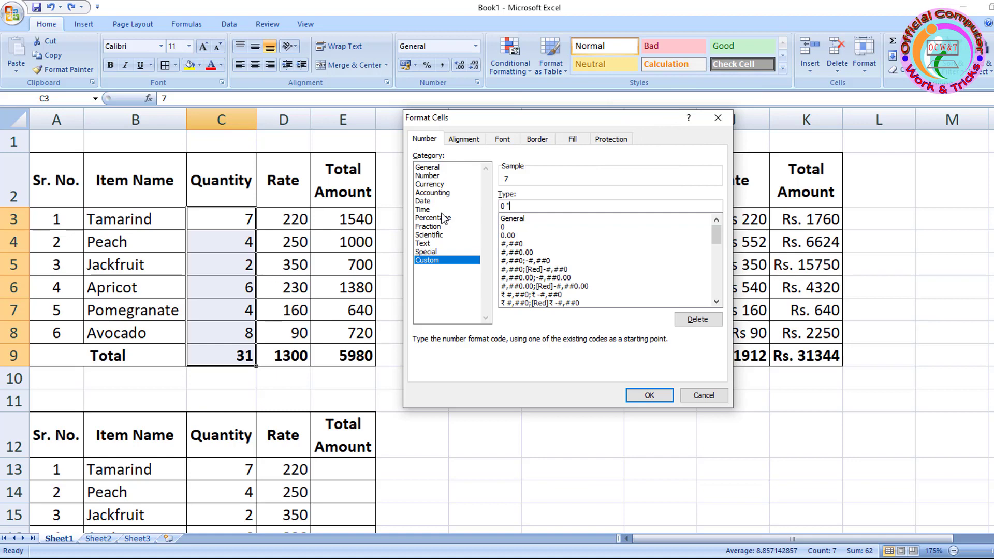
text(KG)
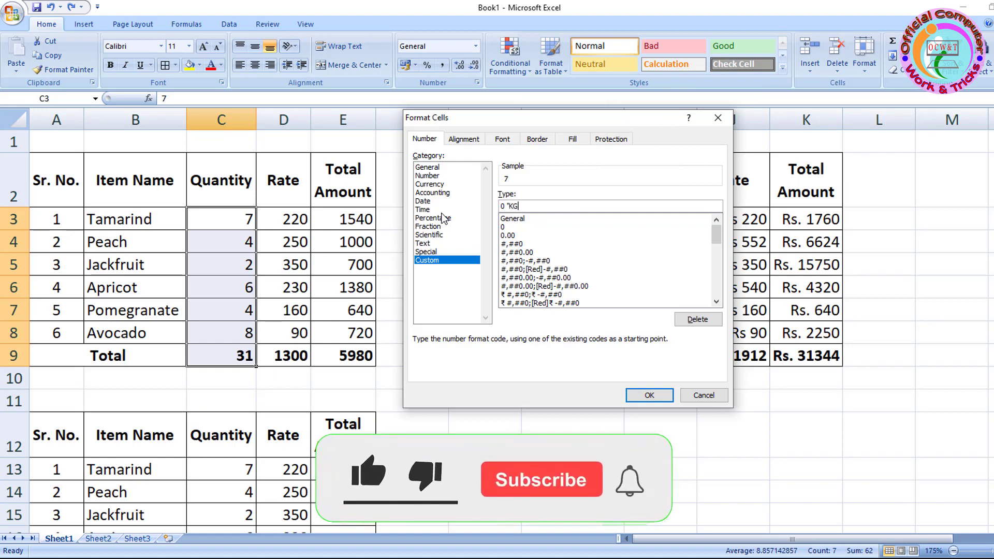
text(")
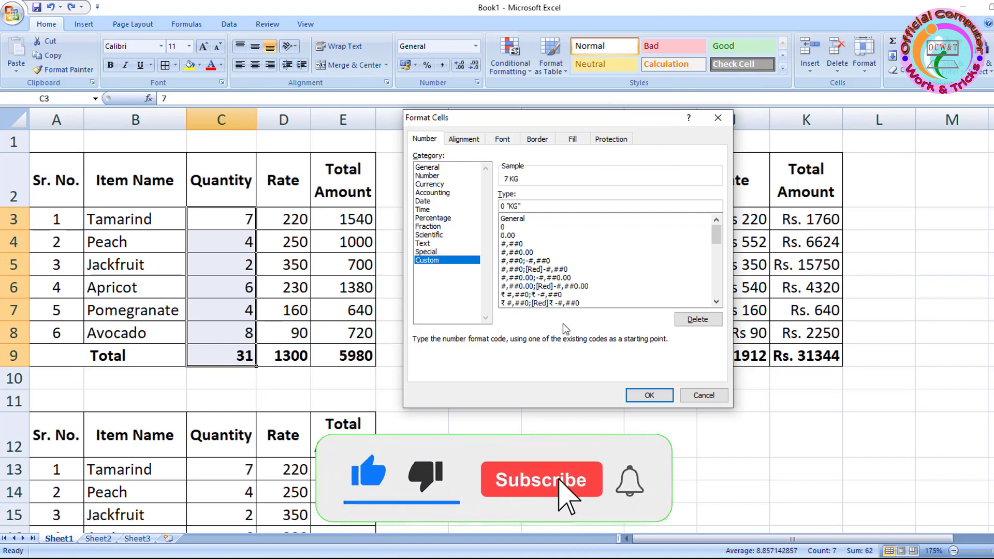
click(650, 395)
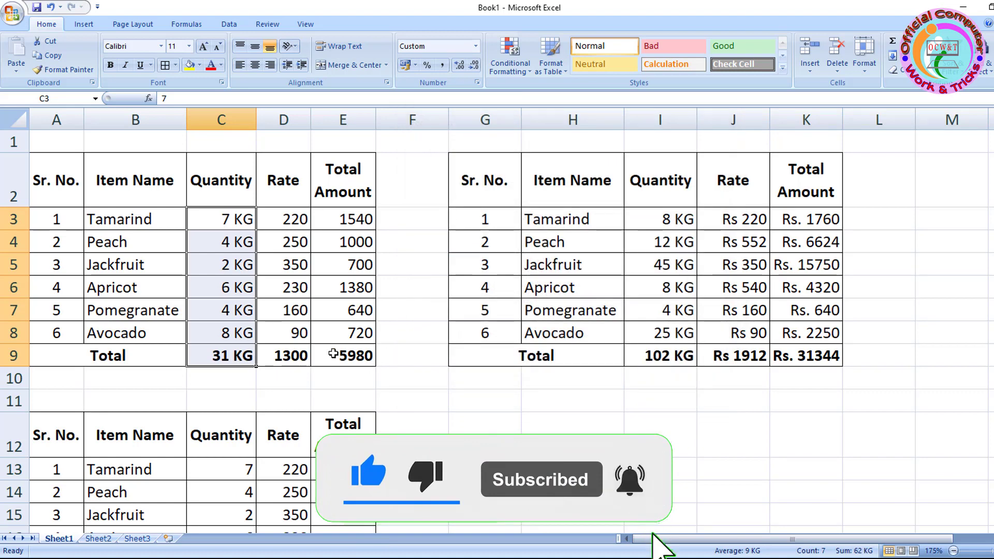
click(296, 224)
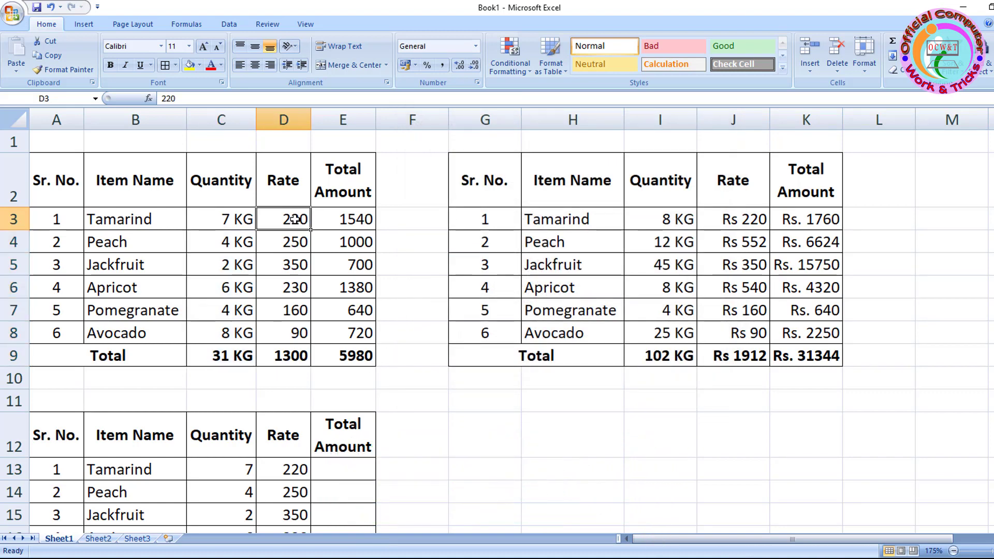
Format rates D3:D9 with custom format "Rs" 0 and widen column D to fit Rs 1300
drag(296, 219, 287, 354)
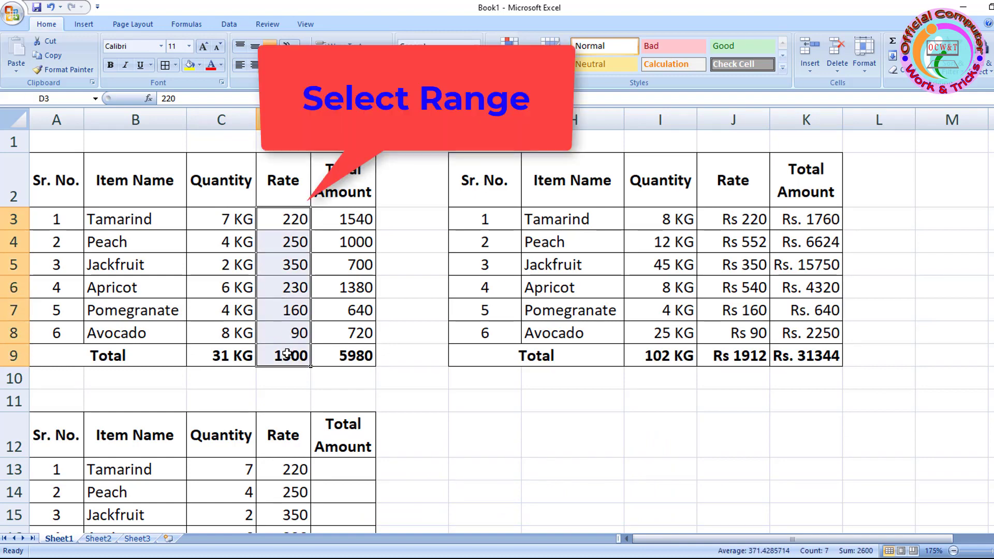
key(ctrl+1)
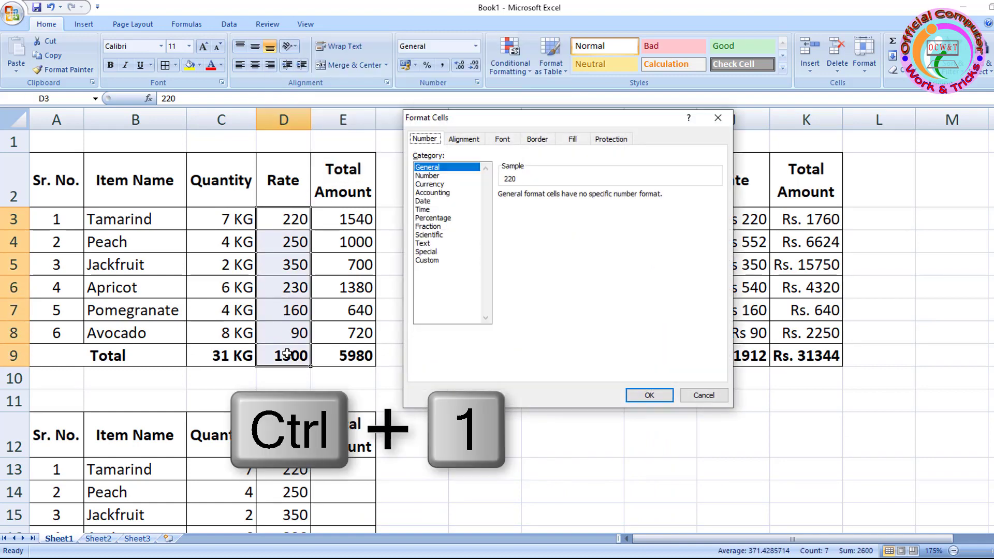
click(424, 260)
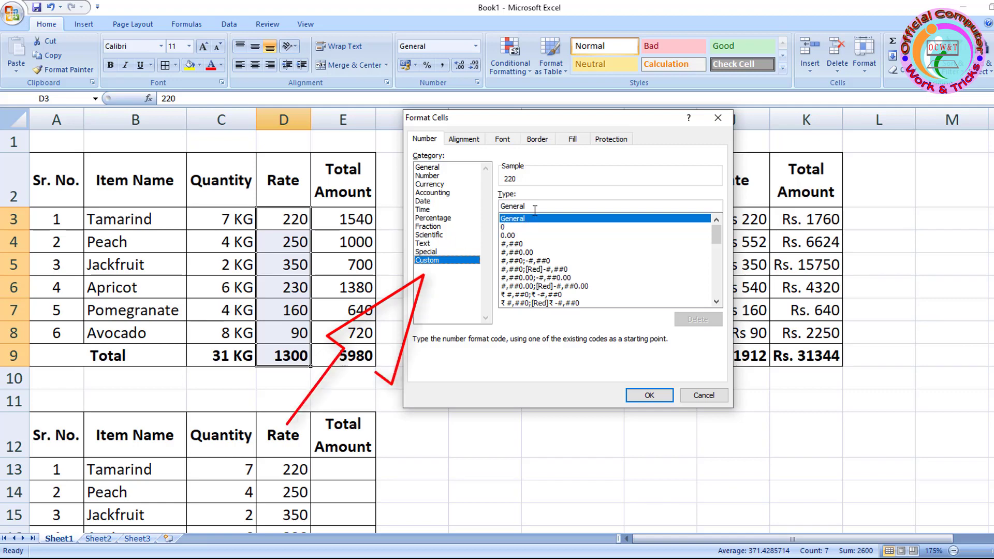
drag(536, 206, 442, 197)
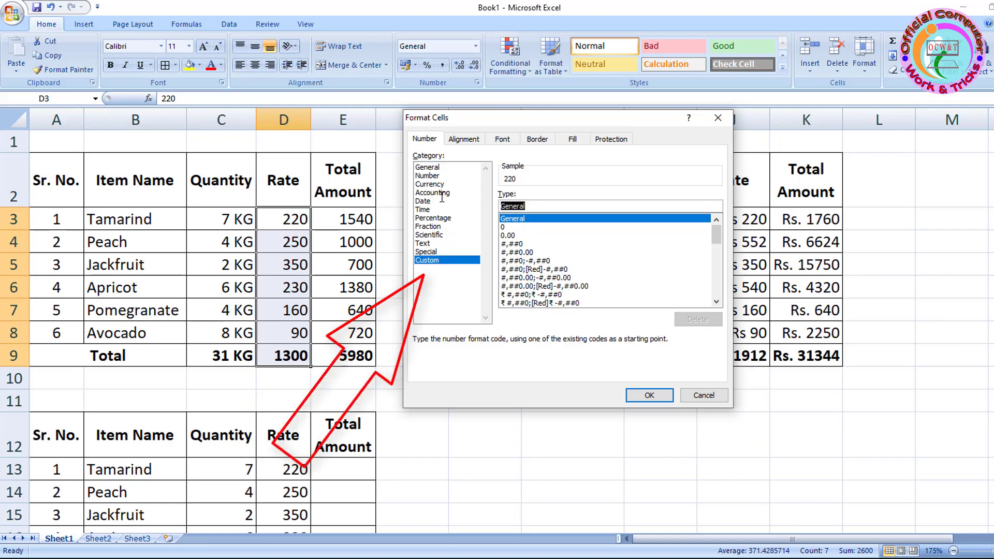
text(")
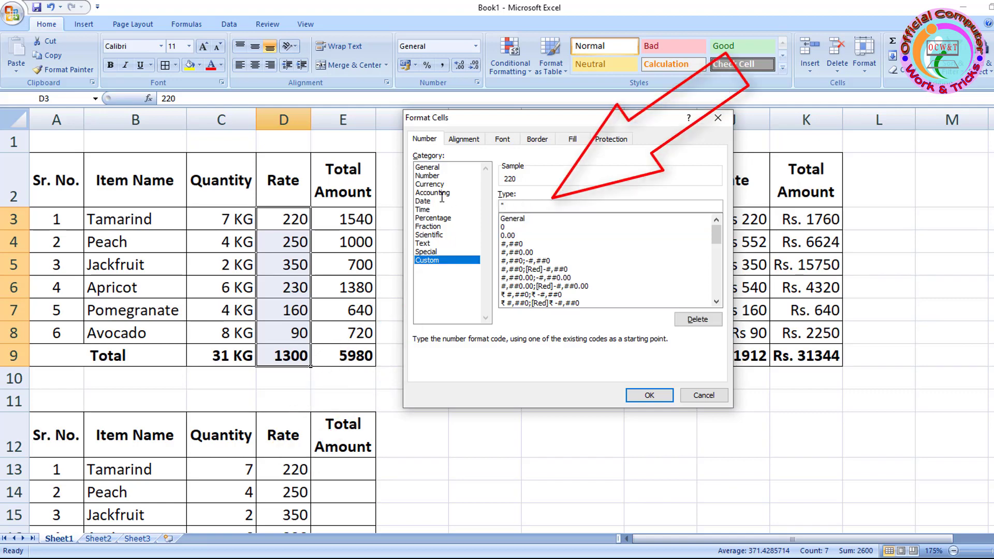
text(Rs" 0)
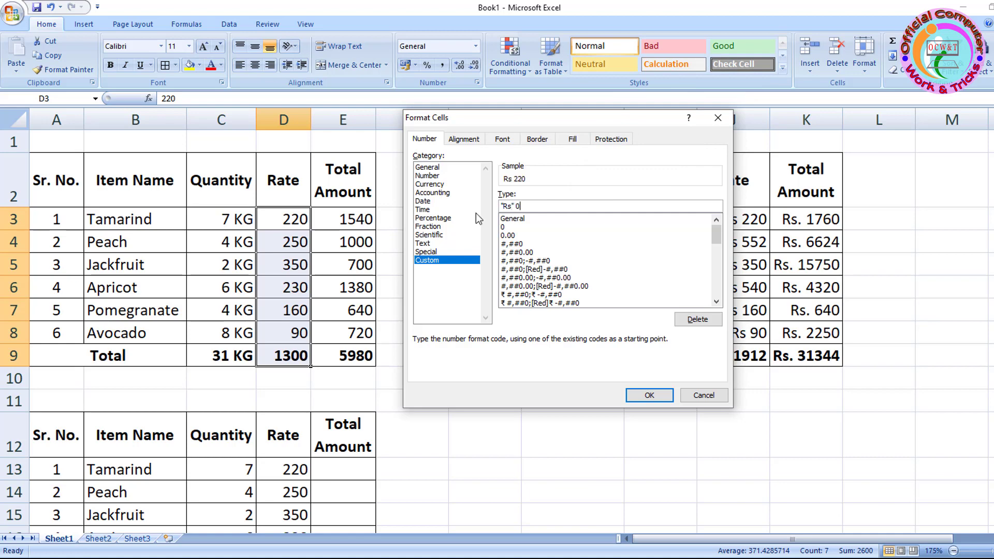
click(651, 392)
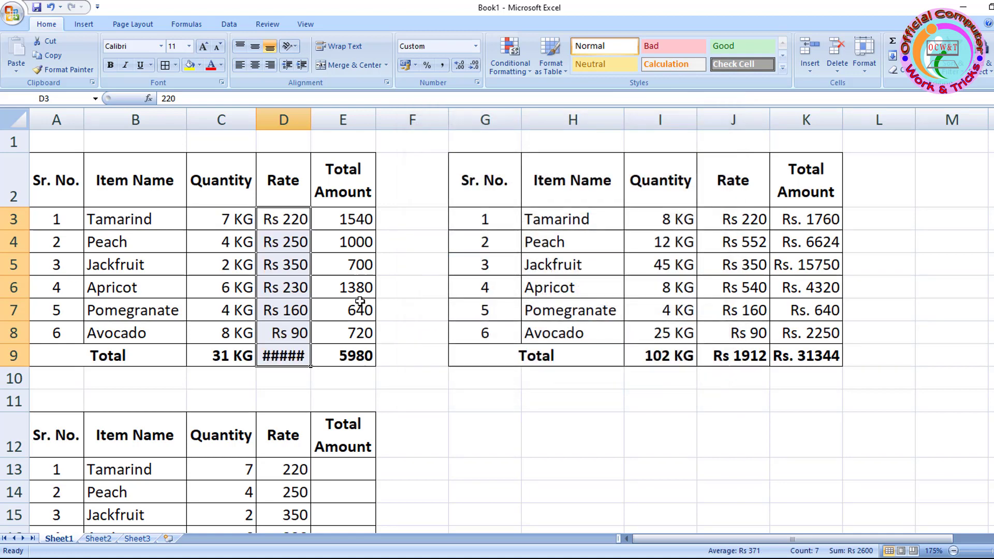
click(342, 243)
drag(311, 120, 318, 120)
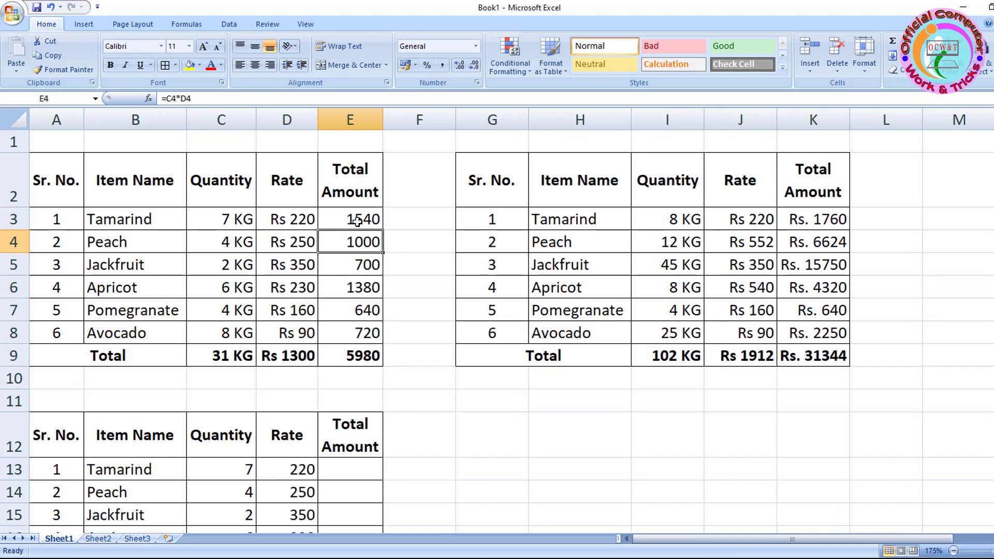
Apply the custom format "Rs" General to the Total Amount cells E3:E9
drag(348, 216, 350, 355)
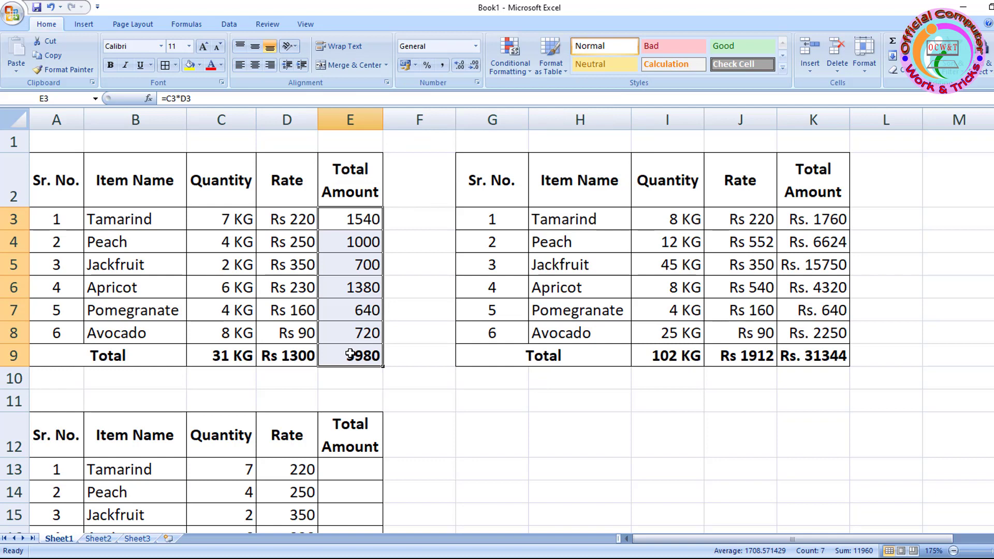
key(ctrl+1)
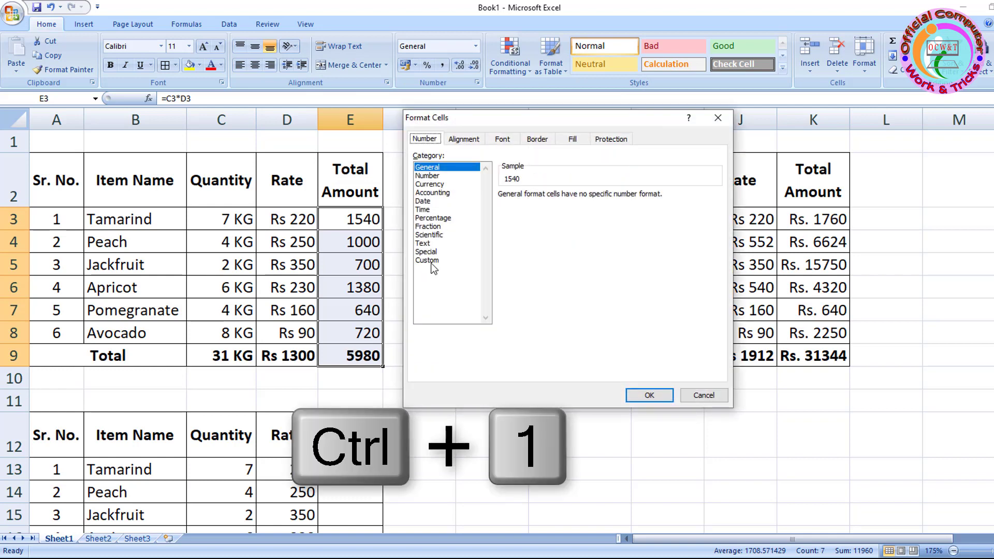
click(428, 260)
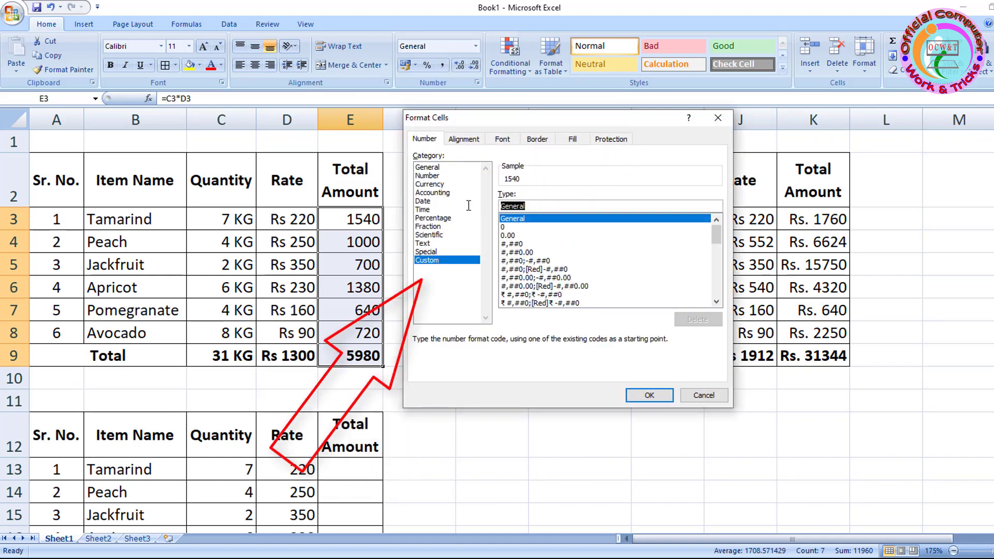
key(BackSpace)
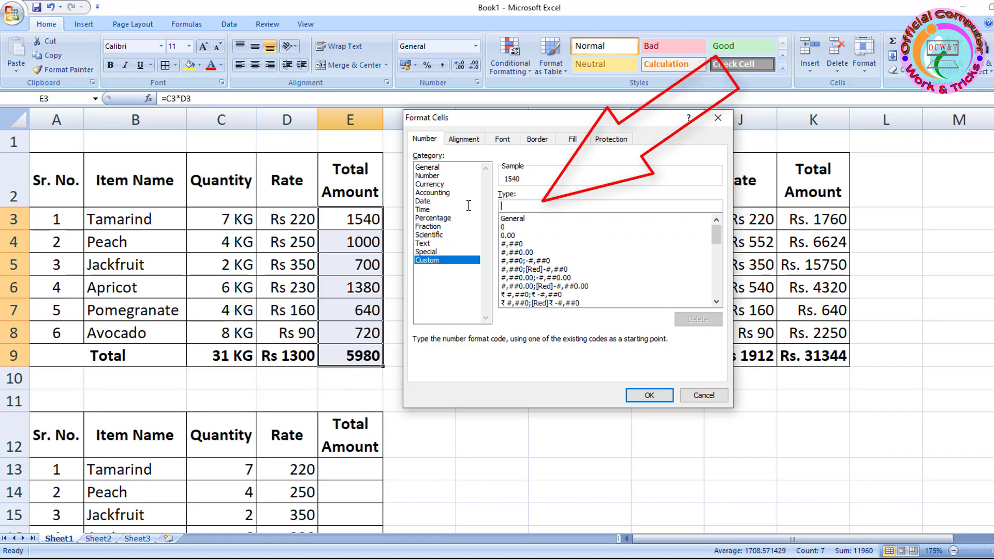
text("Rs" 0)
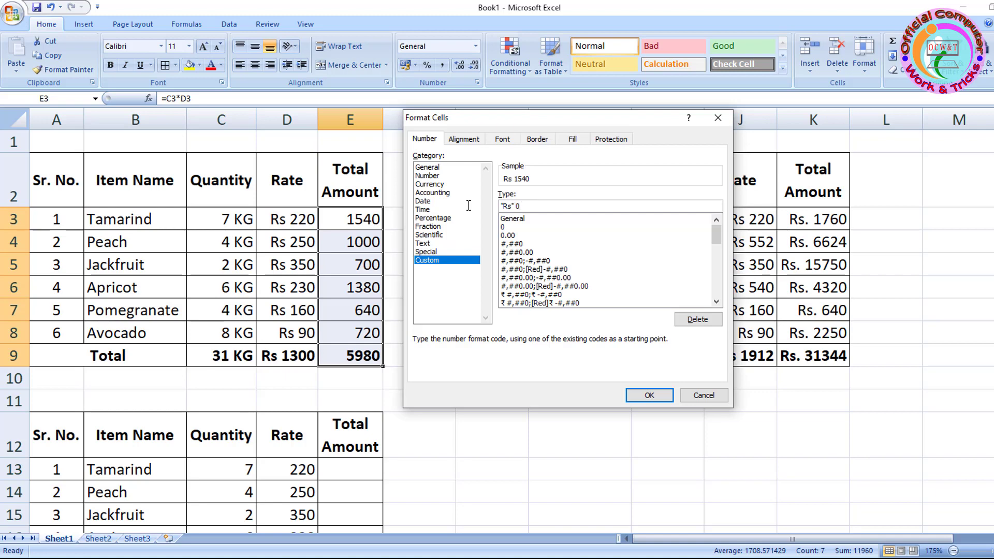
key(Return)
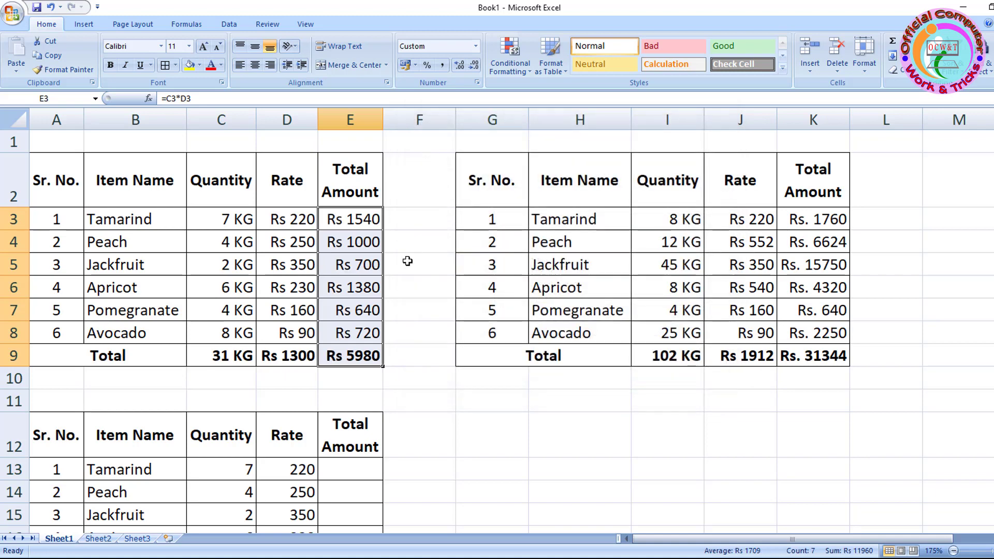
click(407, 258)
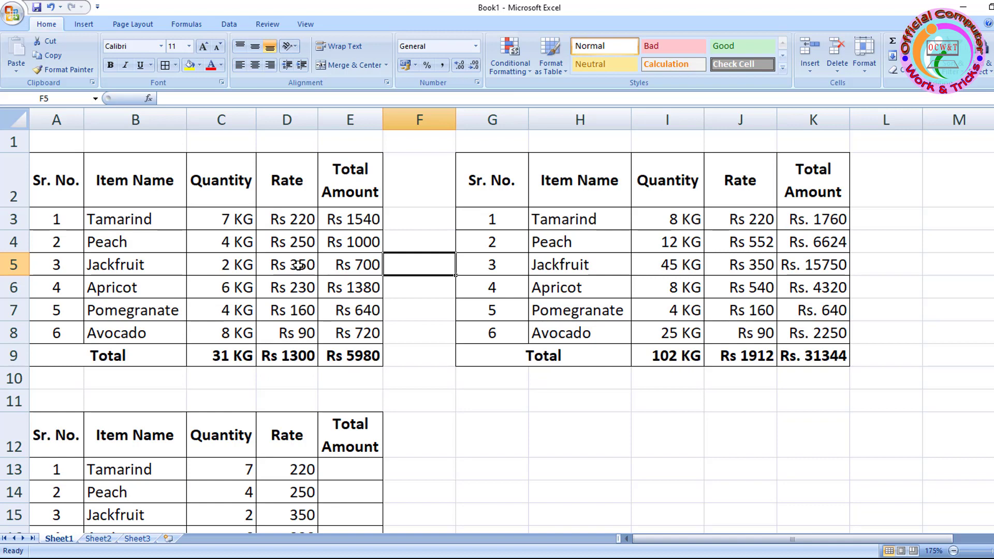
Enter 10 as Jackfruit's quantity in C5, making totals 39 KG and Rs 8780
click(229, 265)
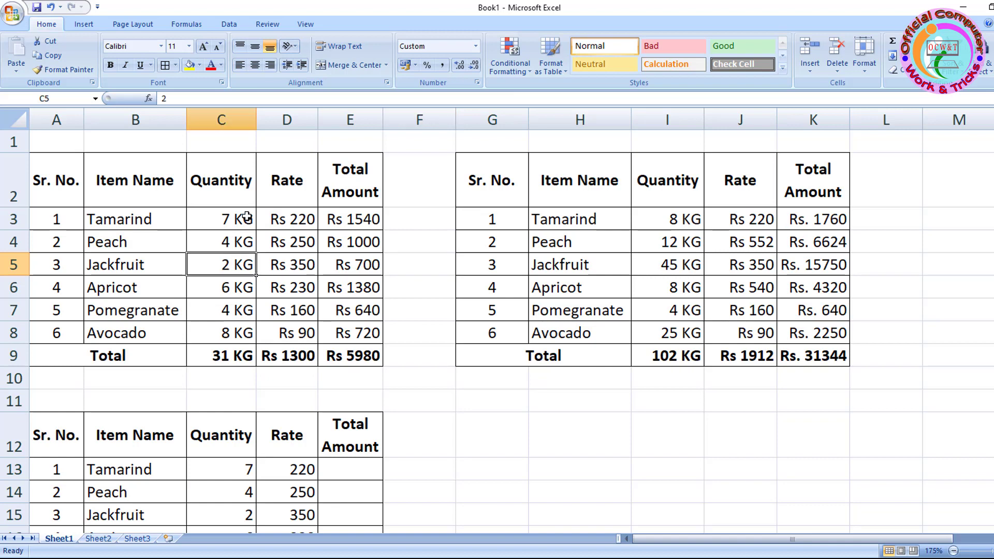
text(10)
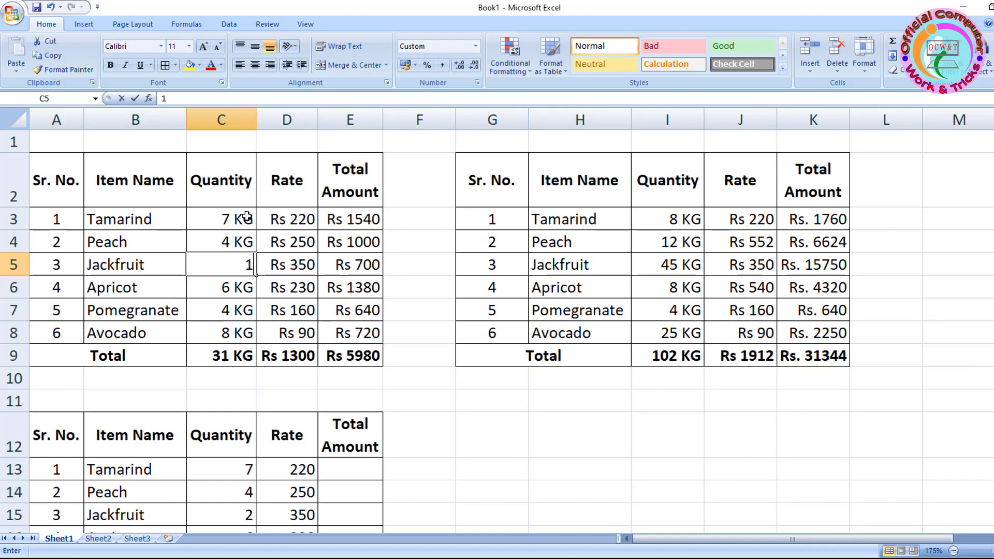
key(Return)
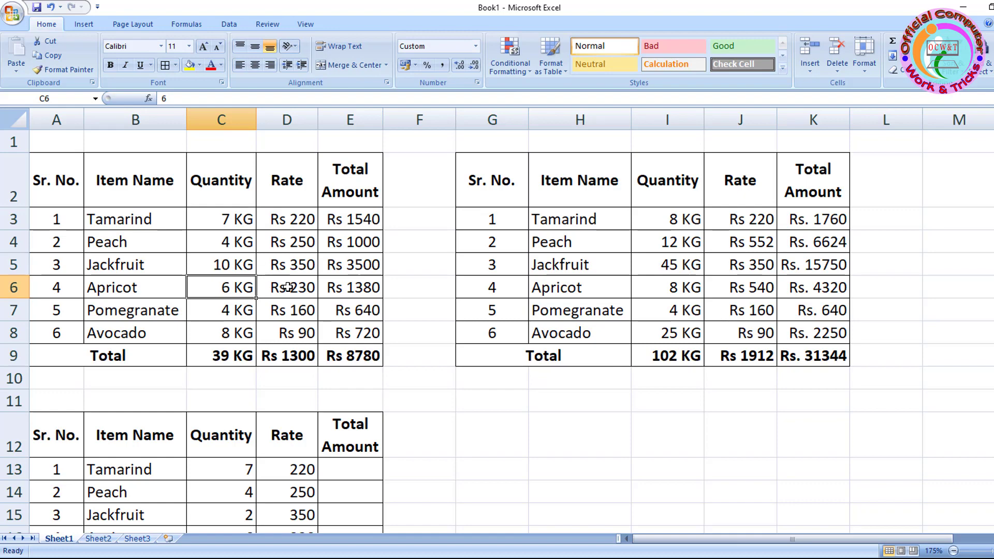
scroll(444, 302, down, 1)
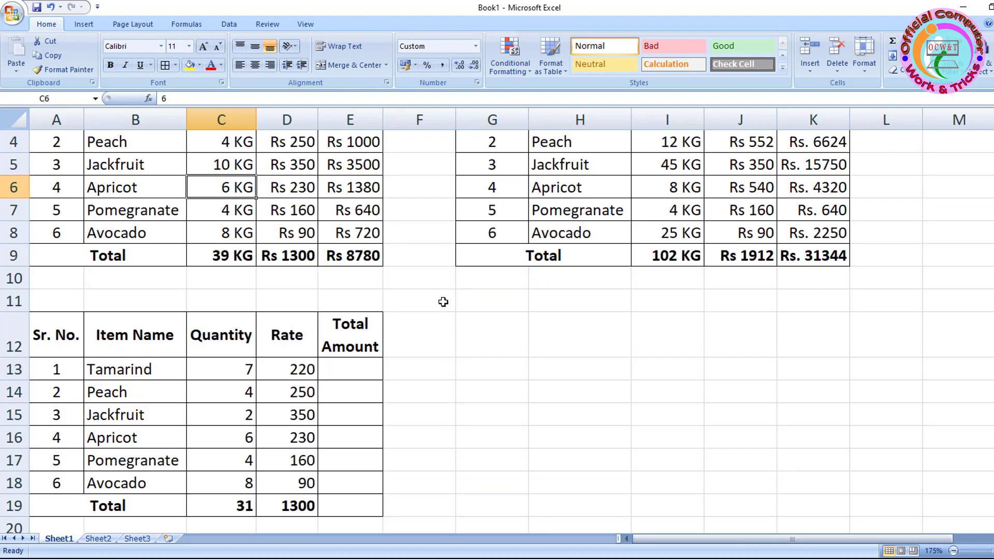
scroll(443, 302, up, 1)
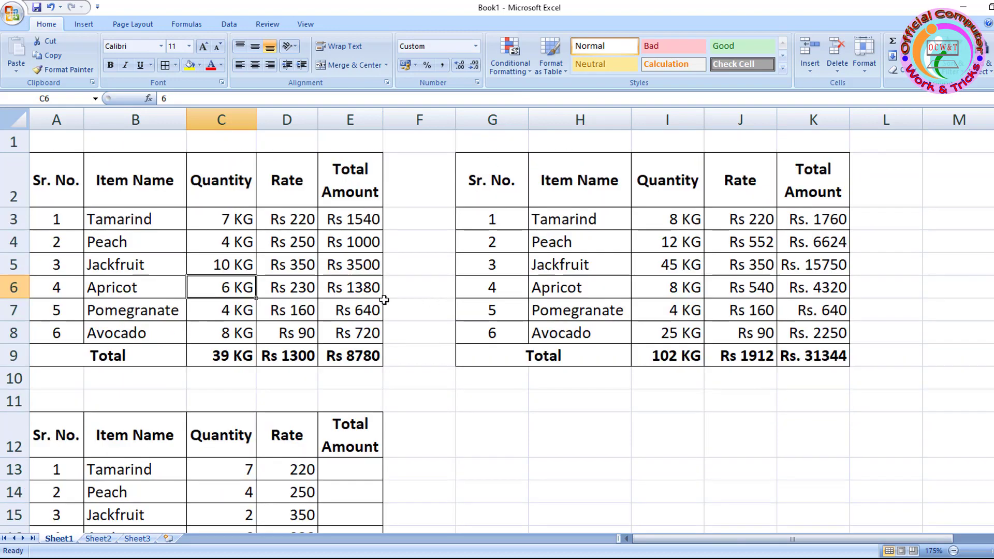
scroll(384, 300, down, 2)
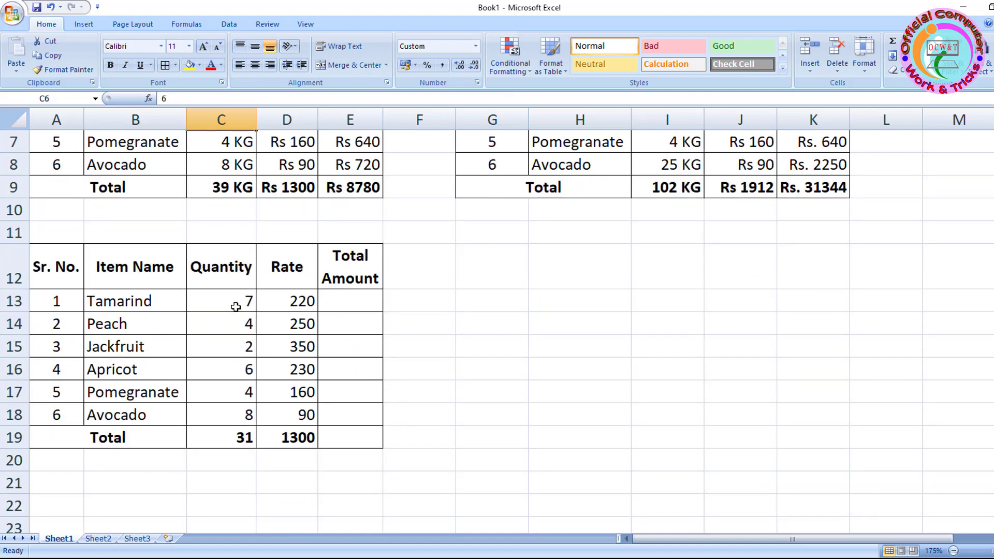
Clear the third table's quantity, rate and total values in C13:E19
click(235, 302)
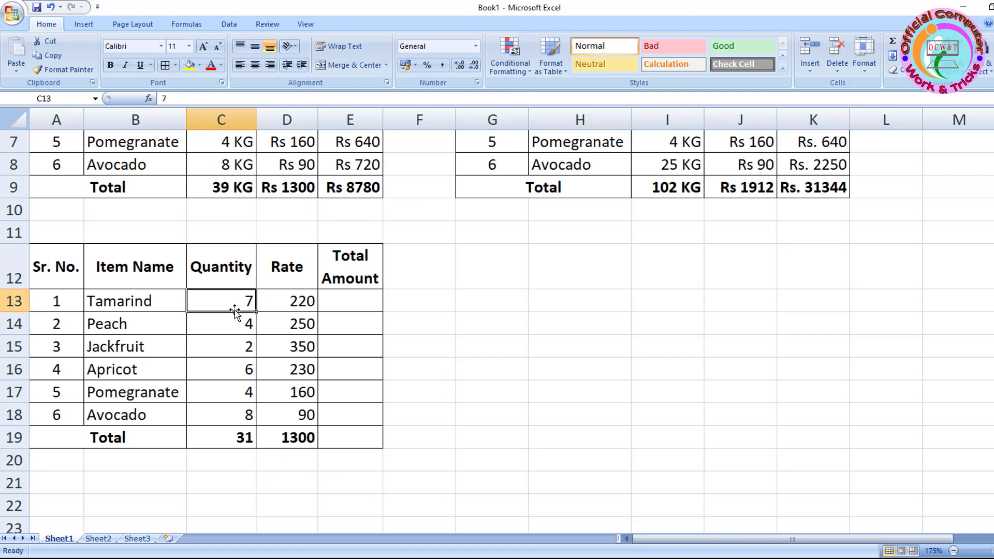
drag(238, 298, 346, 447)
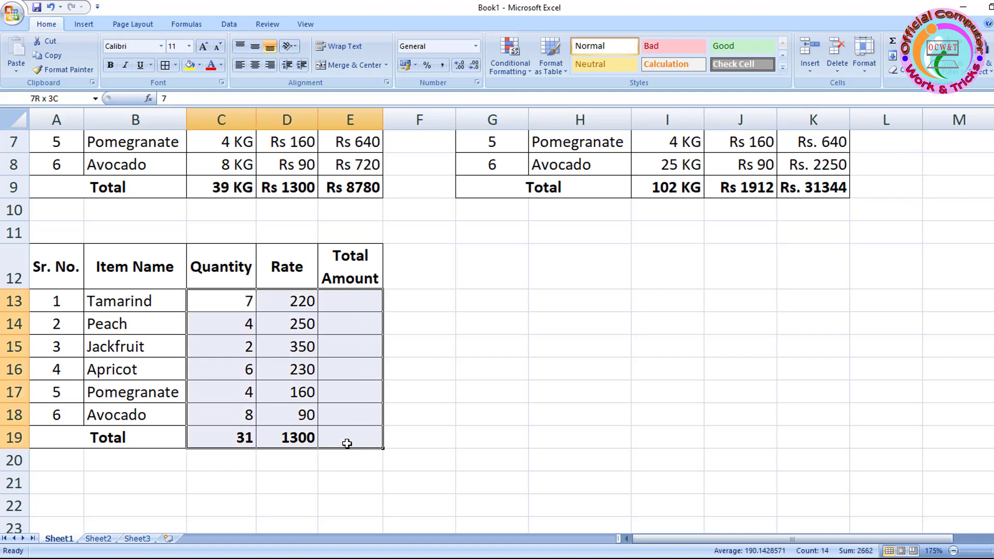
key(Delete)
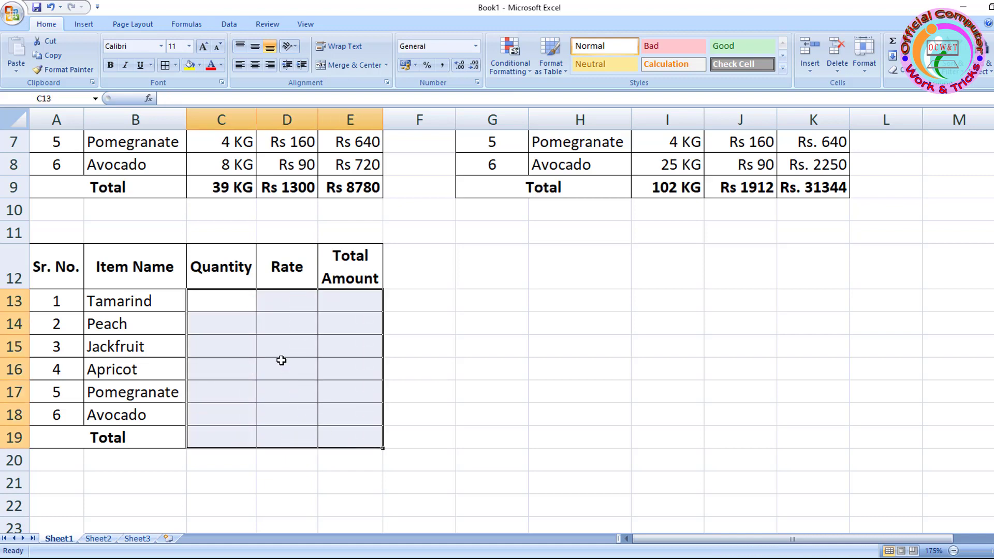
click(244, 348)
click(226, 300)
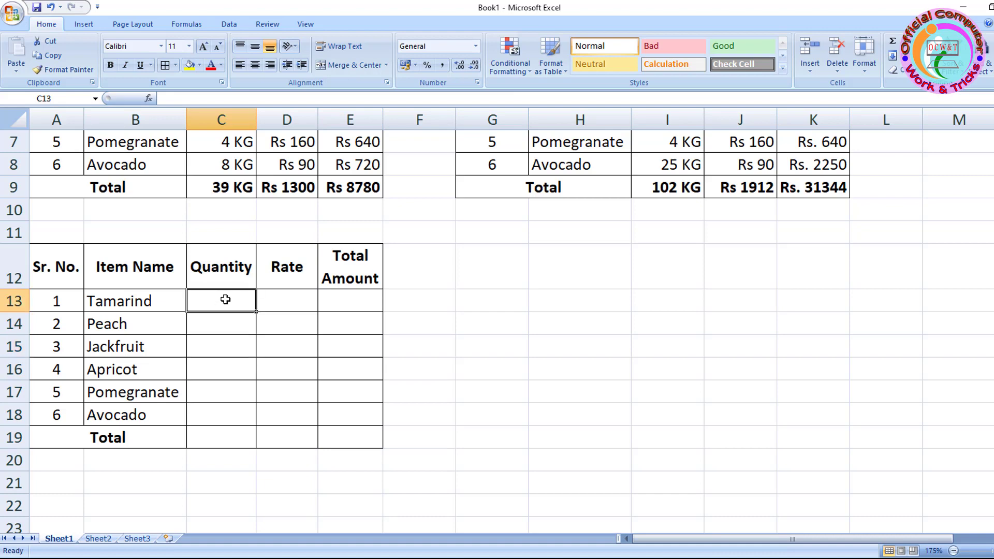
text(25)
key(Return)
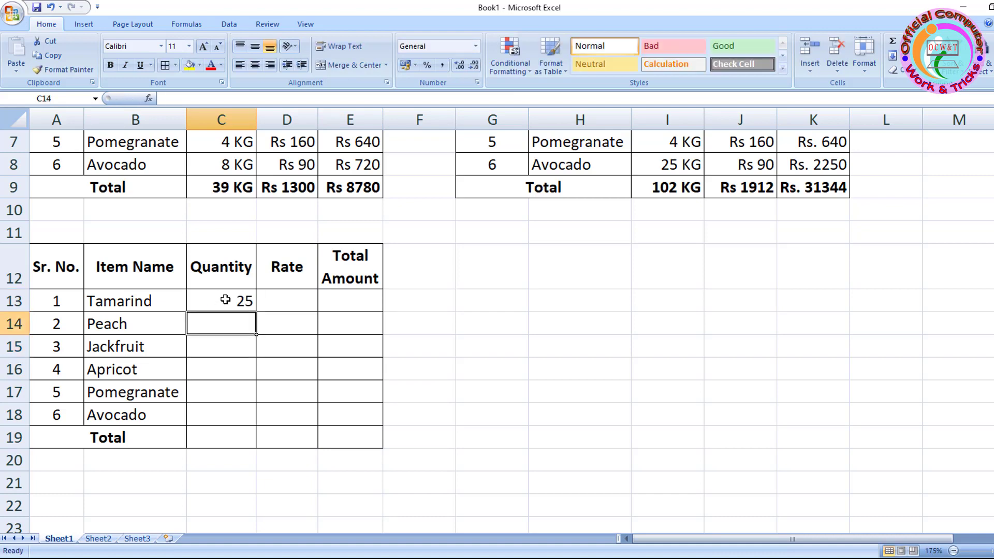
click(243, 304)
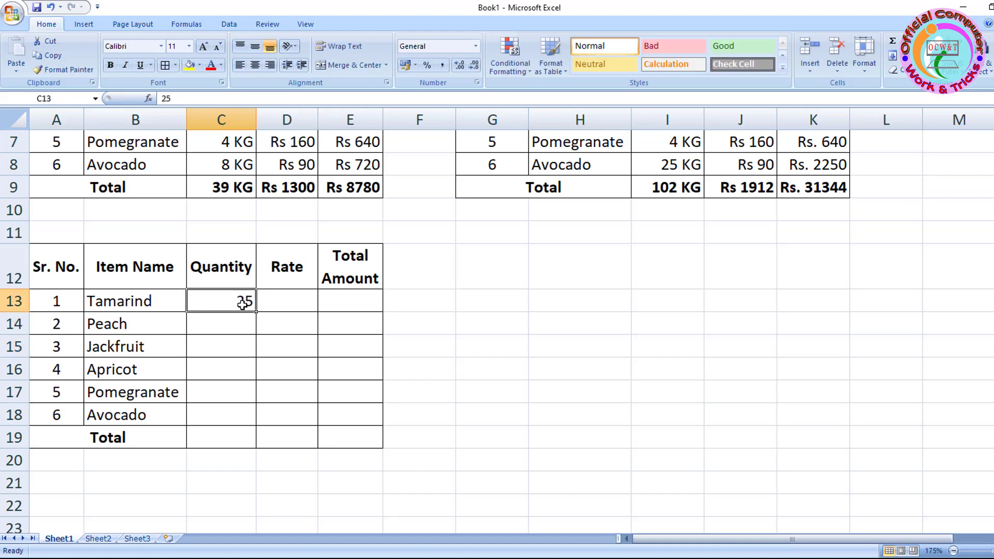
key(Delete)
Give the empty Quantity cells C13:C19 the custom format 0 "KG"
drag(234, 303, 234, 433)
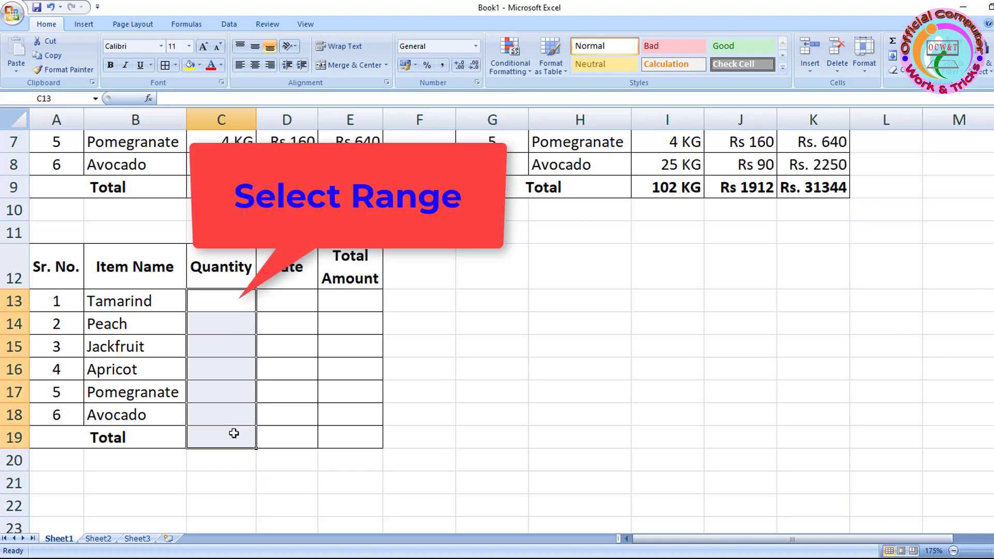
key(ctrl+1)
click(434, 261)
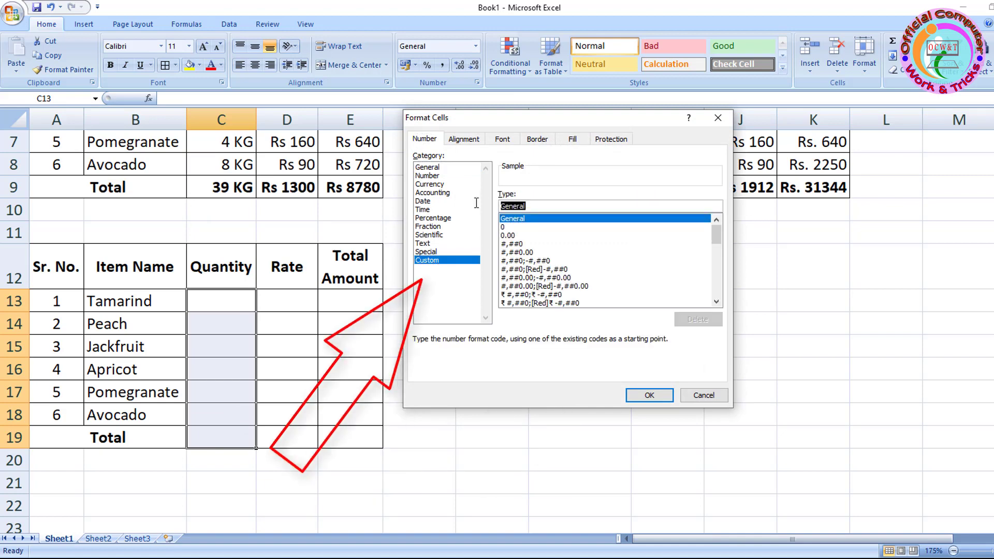
key(BackSpace)
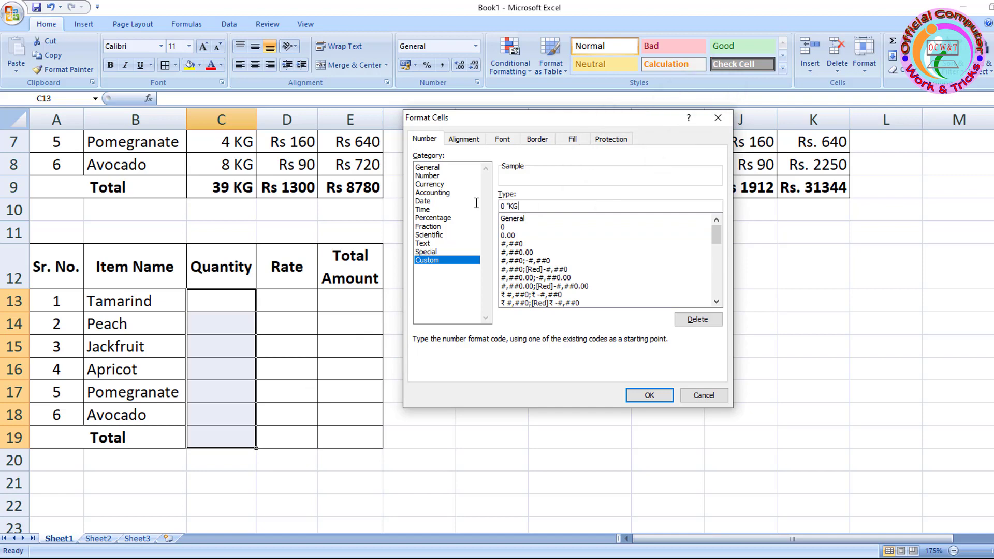
click(649, 395)
click(224, 298)
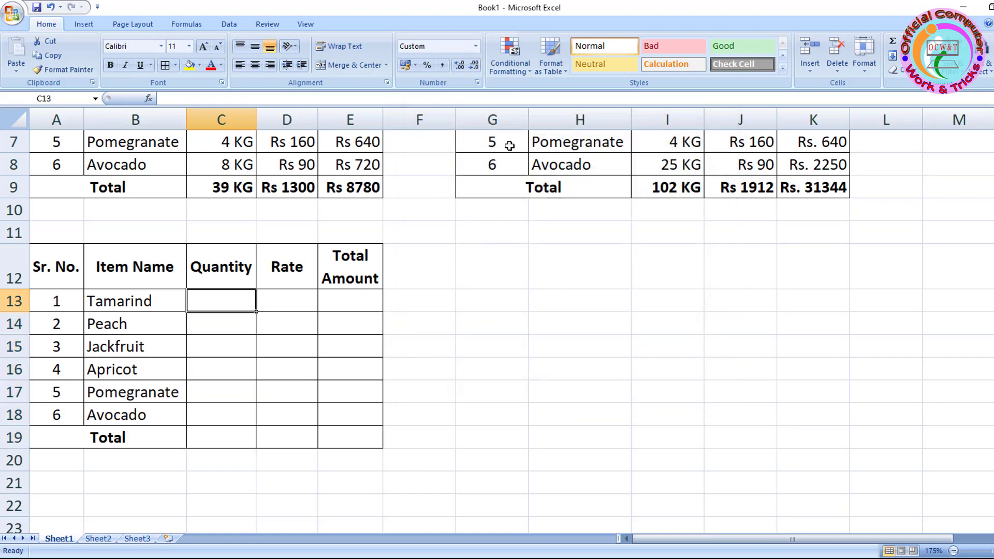
Enter quantities 25, 41, 87, 5, 21 and 52, and AutoSum them to 231 KG in C19
text(25)
key(Return)
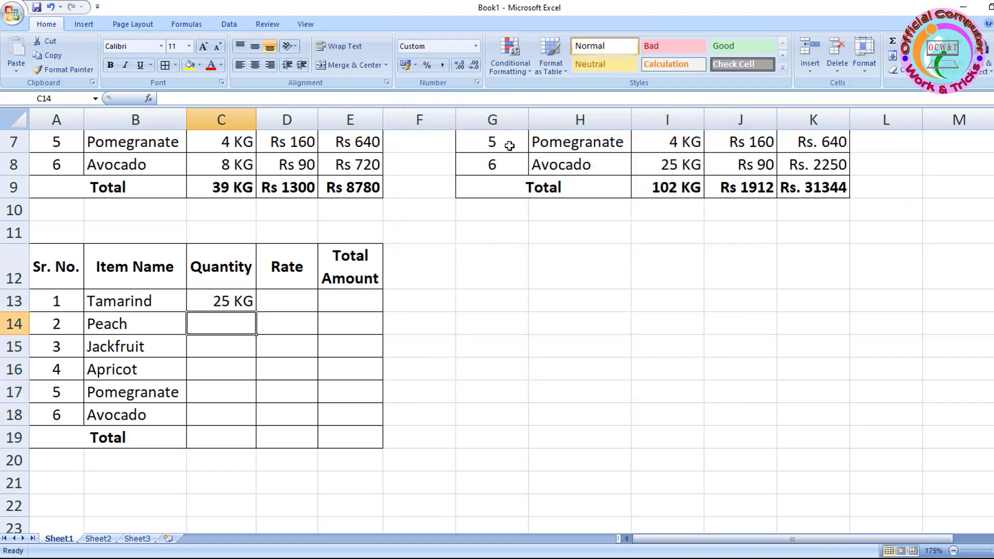
text(41)
key(Return)
text(87)
key(Return)
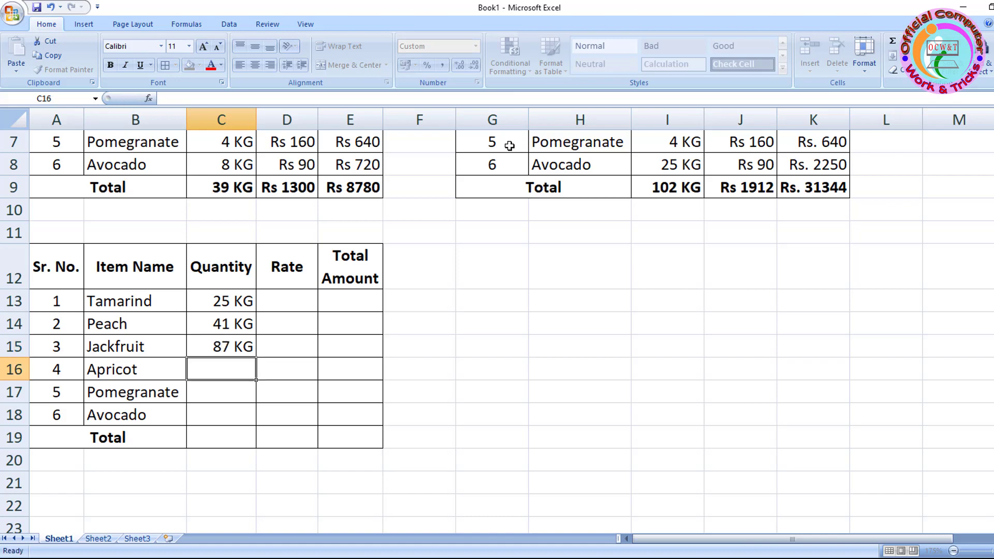
text(5)
key(Return)
text(21)
key(Return)
text(52)
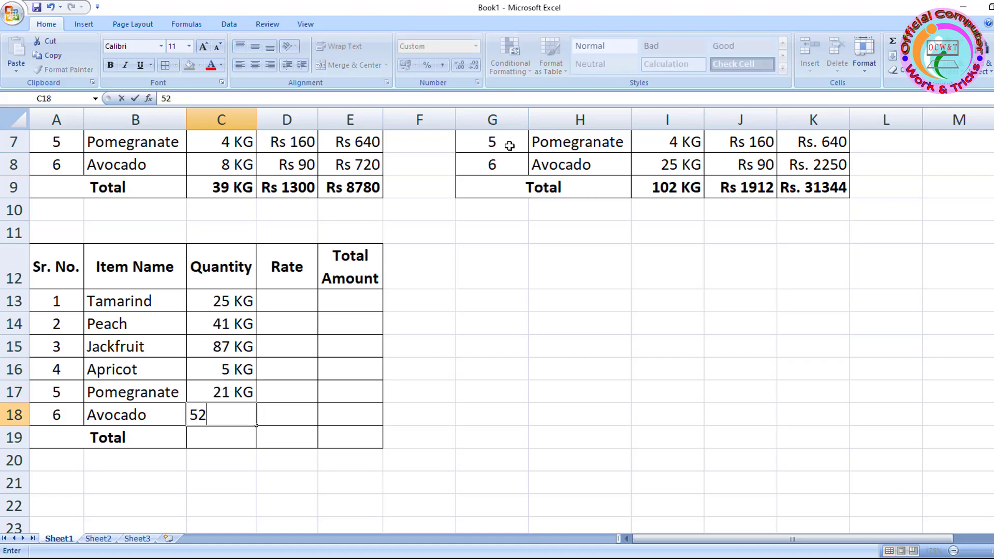
key(Return)
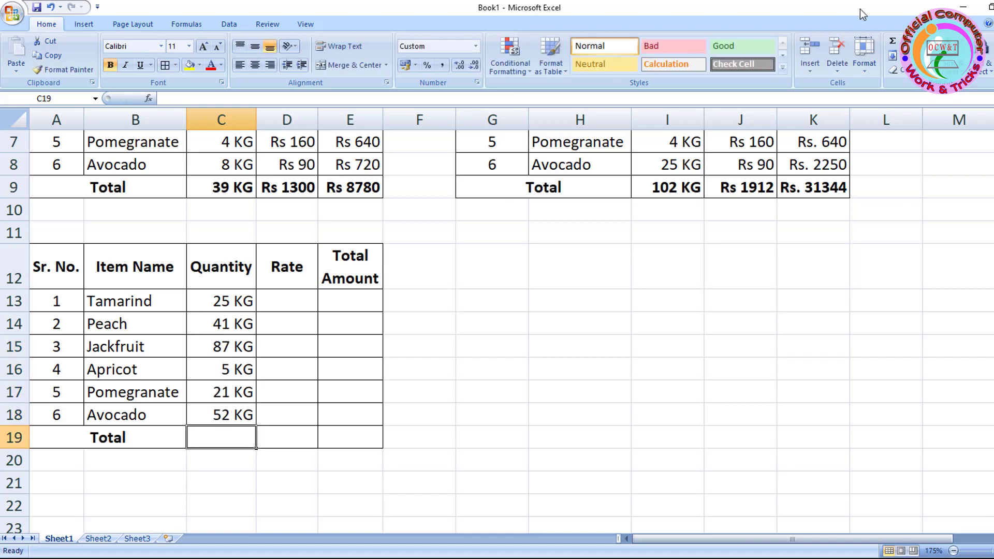
click(892, 41)
key(Return)
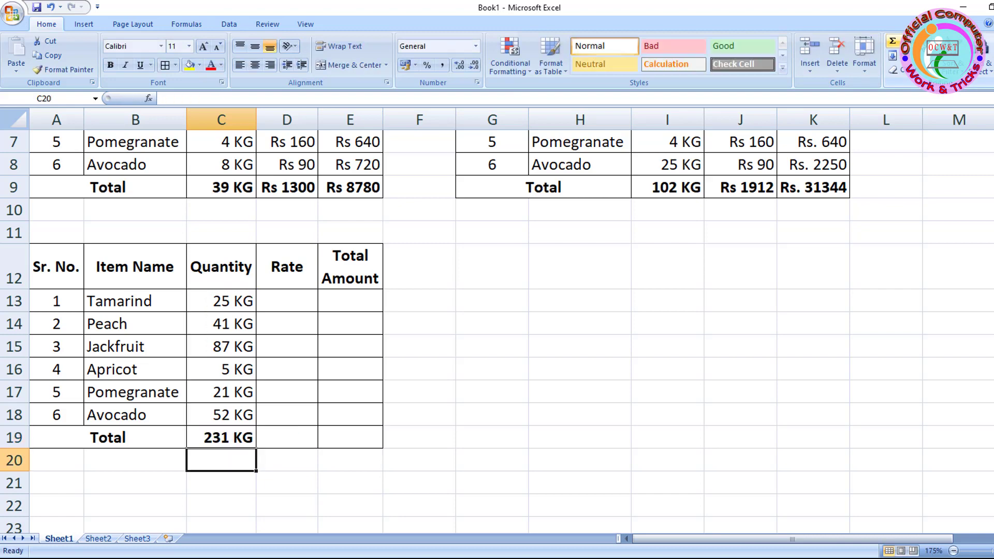
Give the Rate cells D13:D19 the custom format "Rs" 0
drag(302, 297, 296, 415)
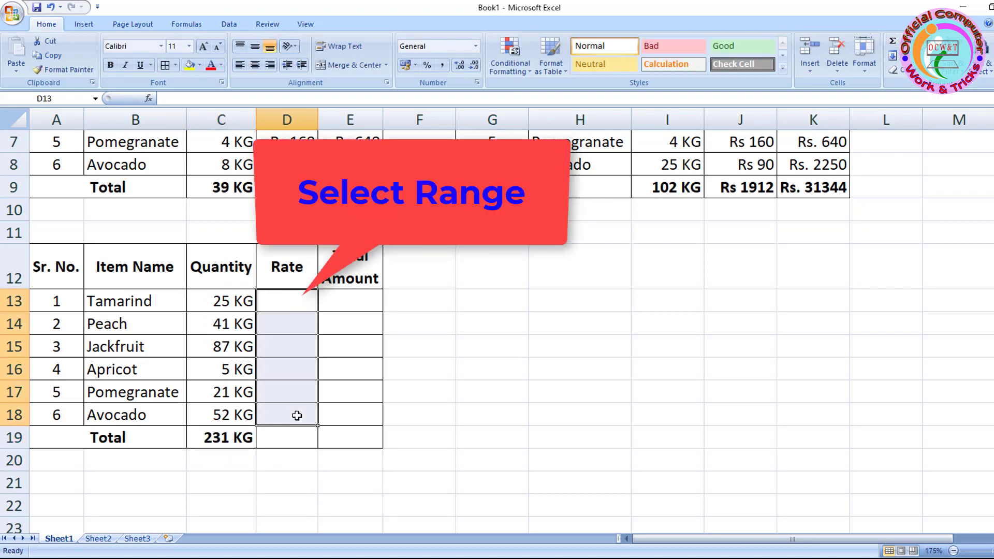
drag(293, 309, 287, 434)
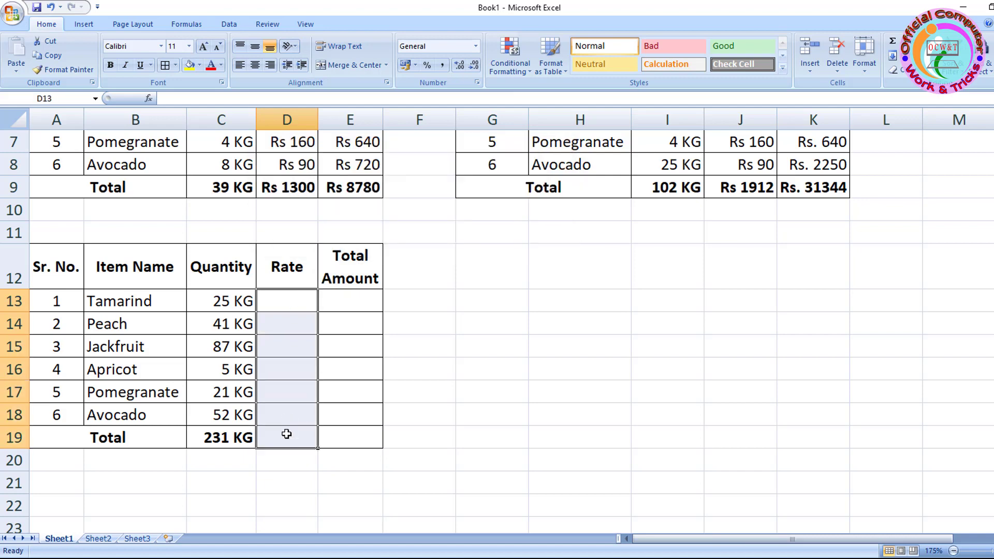
key(ctrl+1)
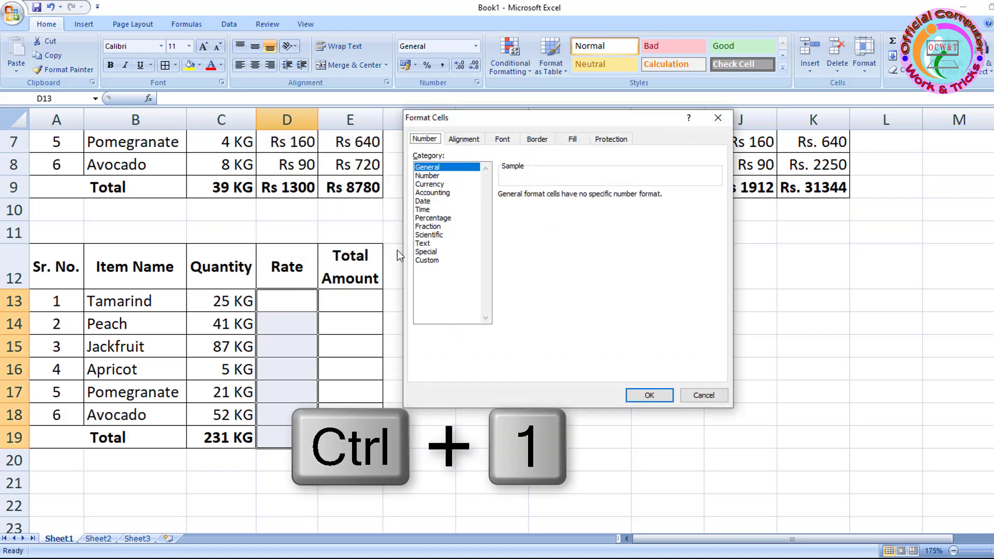
click(426, 260)
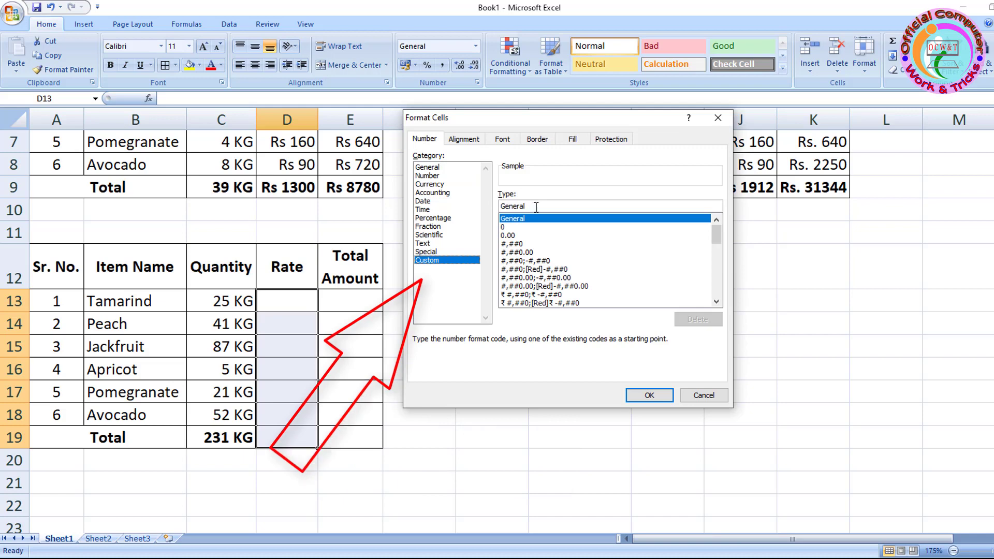
drag(542, 203, 440, 203)
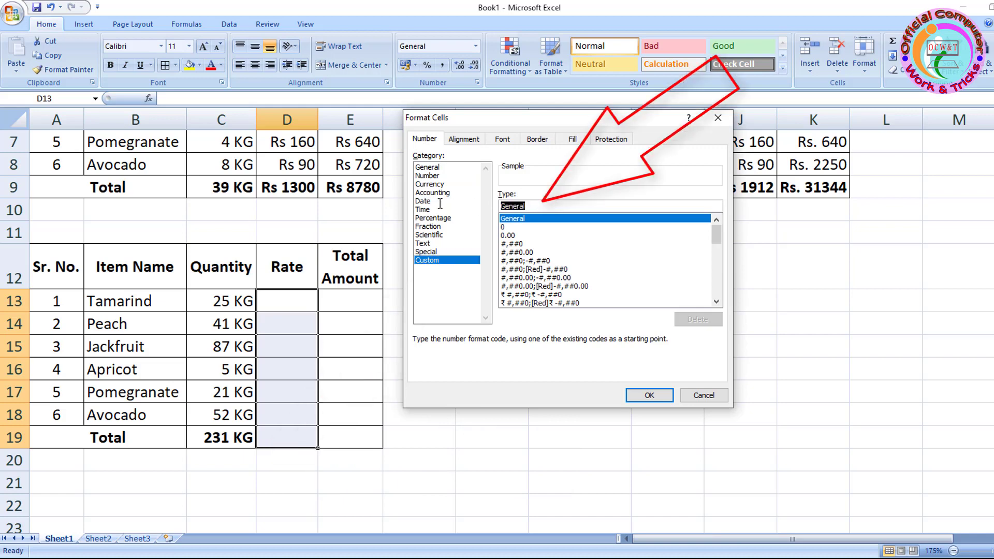
text("Rs" 0)
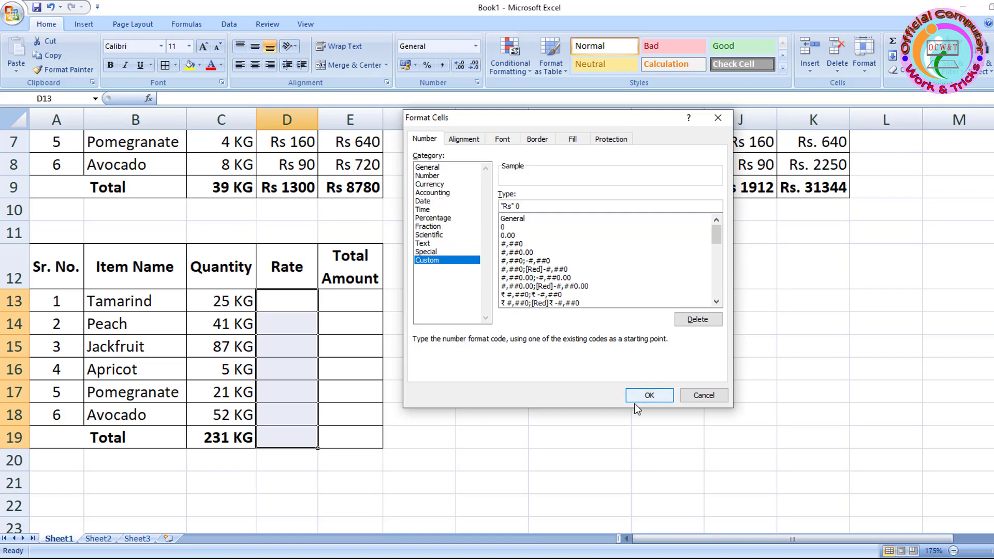
click(649, 395)
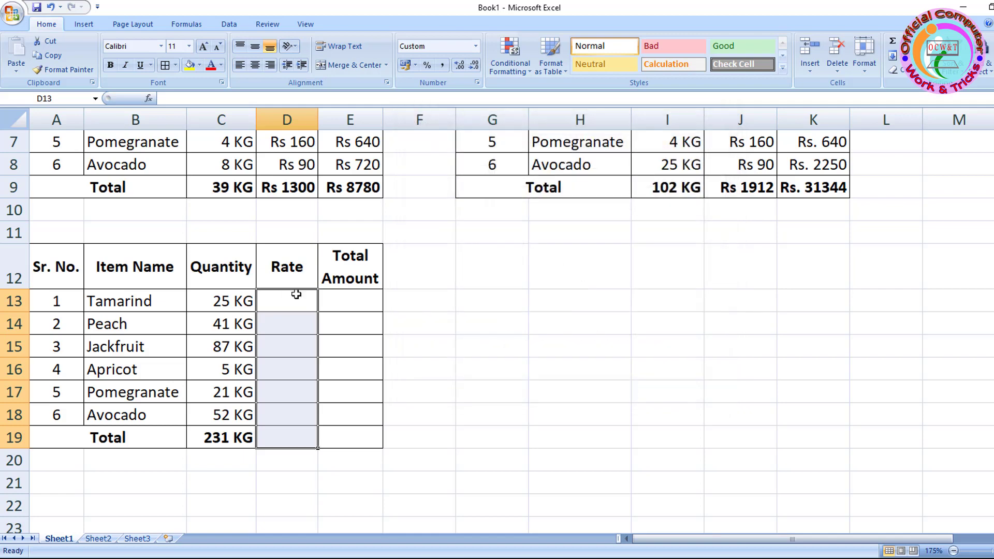
click(292, 298)
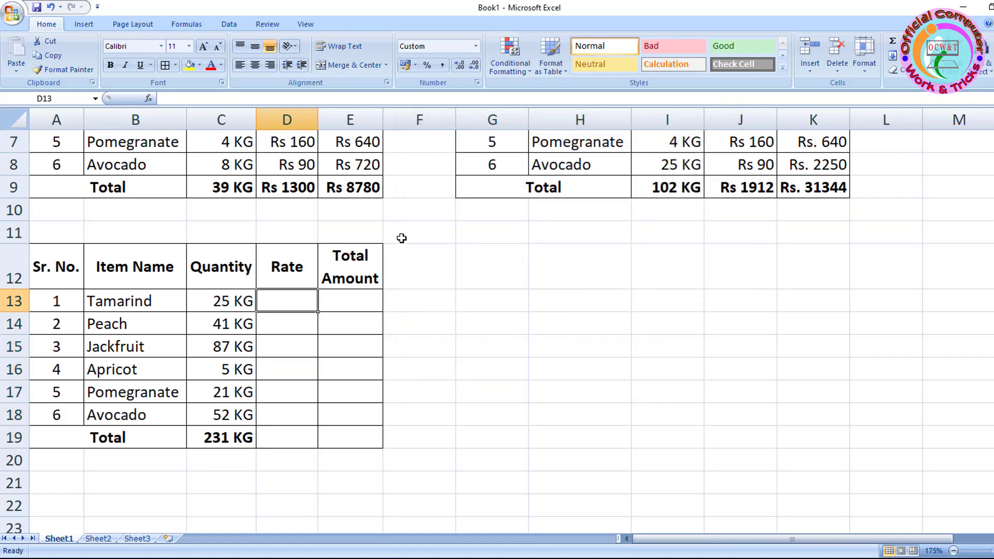
Enter rates 452, 521, 422, 451, 3325 and 652, and AutoSum them to Rs 5823 in D19
text(452)
key(Return)
text(521)
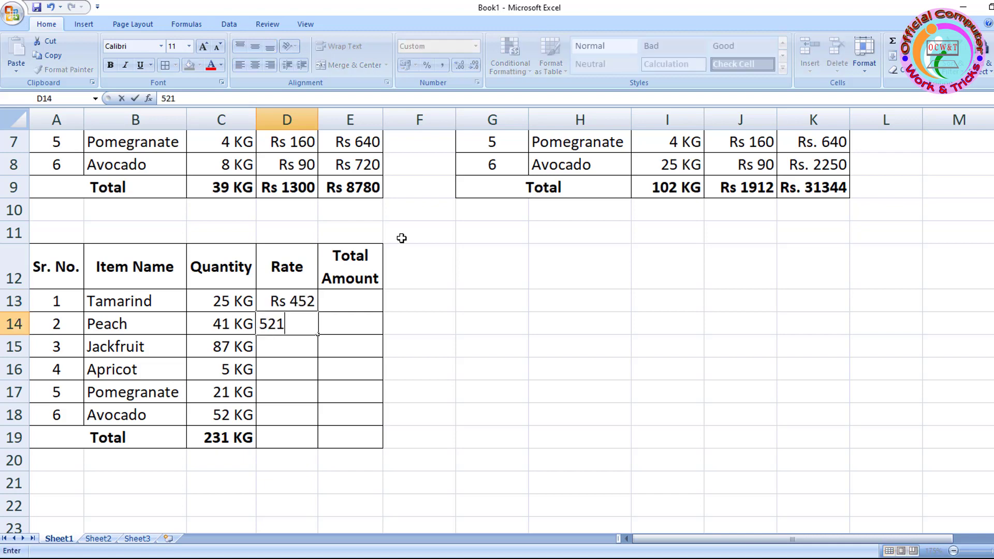
key(Return)
text(422)
key(Return)
text(451)
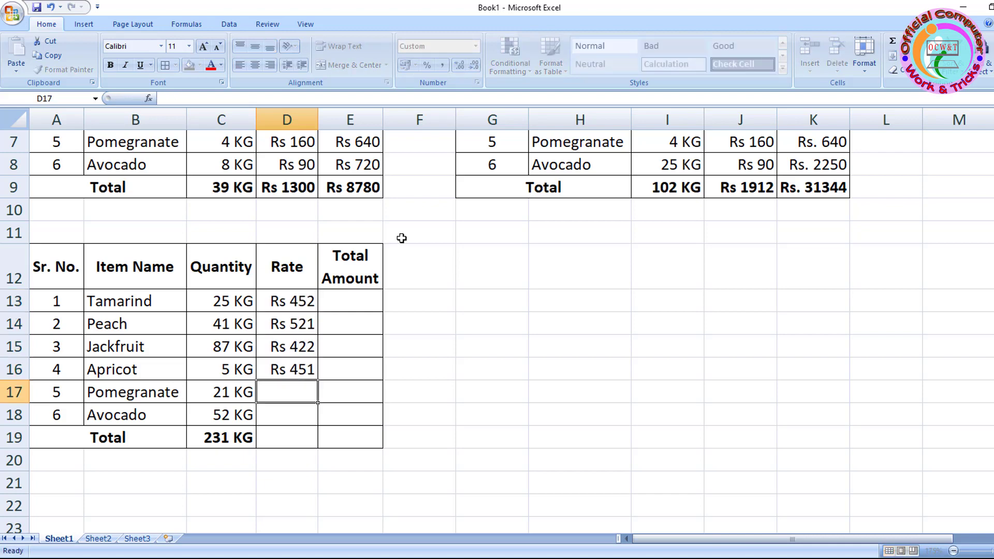
text(3325)
key(Return)
text(652)
key(Return)
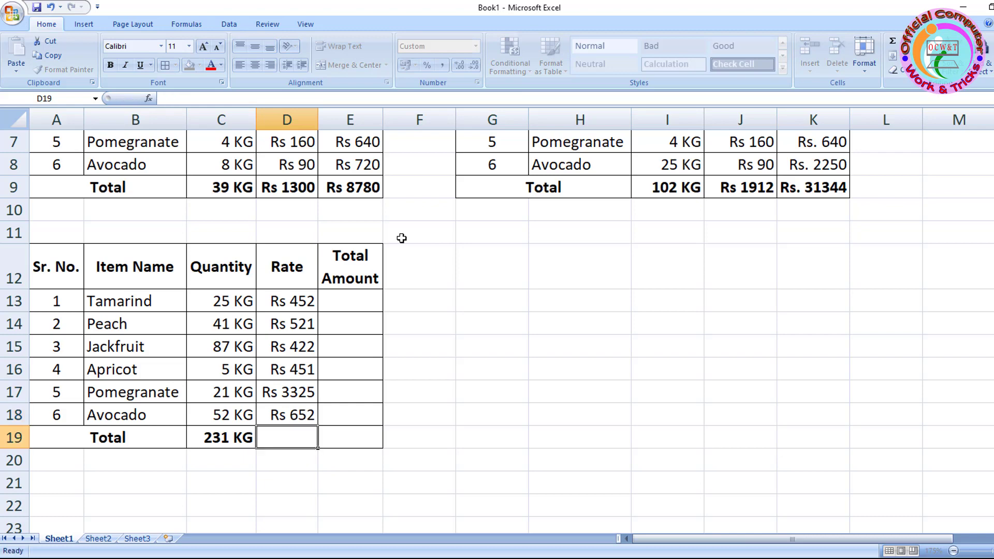
click(892, 41)
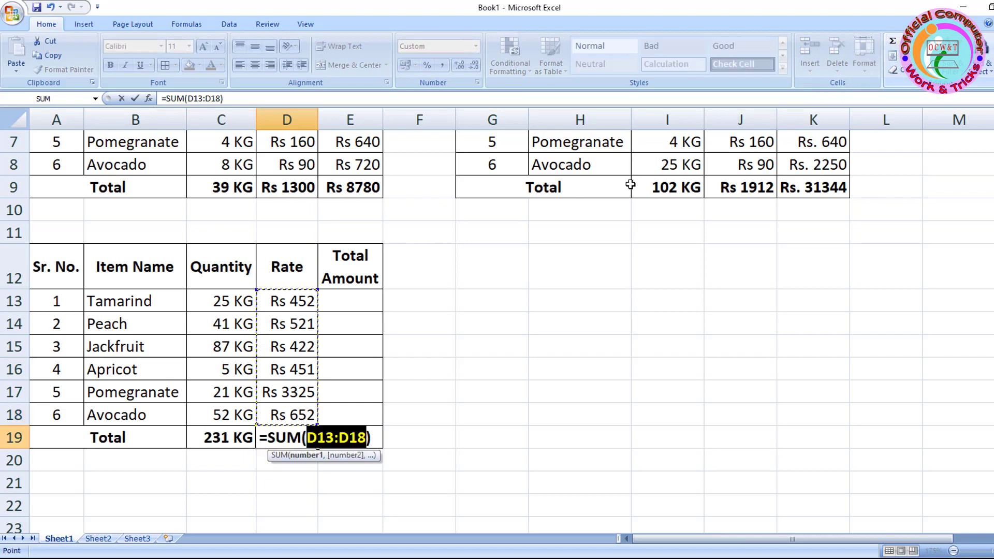
key(Return)
click(349, 299)
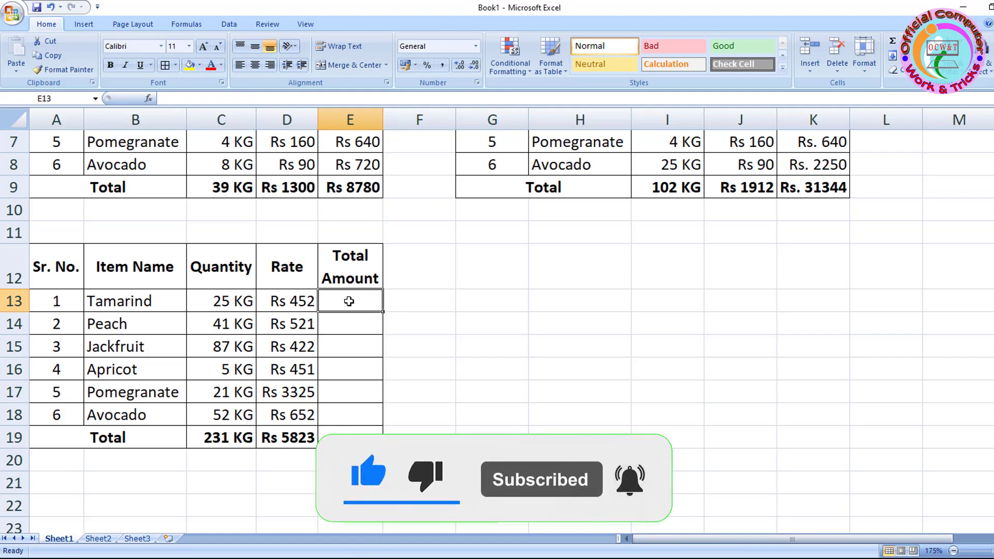
Enter =C13*D13 in E13 and fill it down to E18
drag(351, 299, 350, 437)
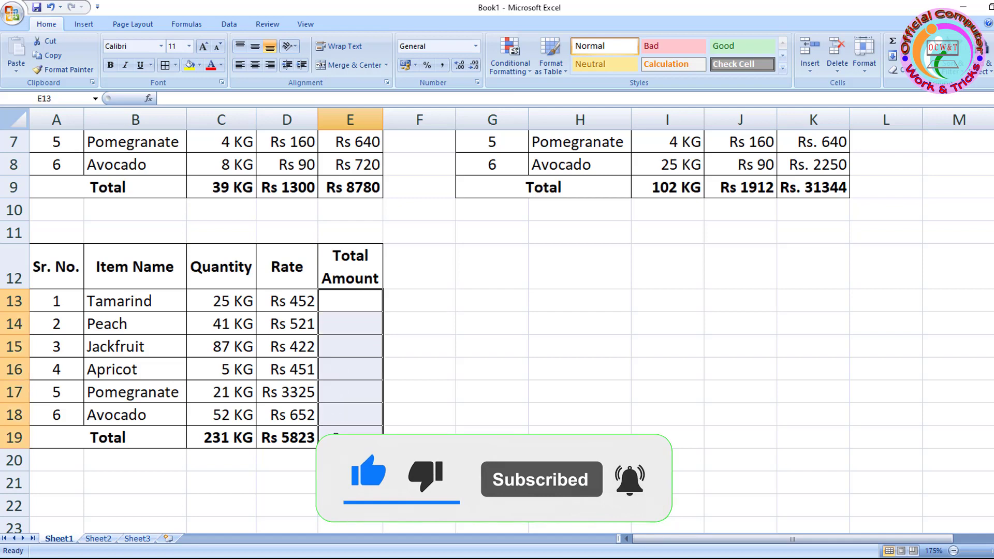
click(351, 300)
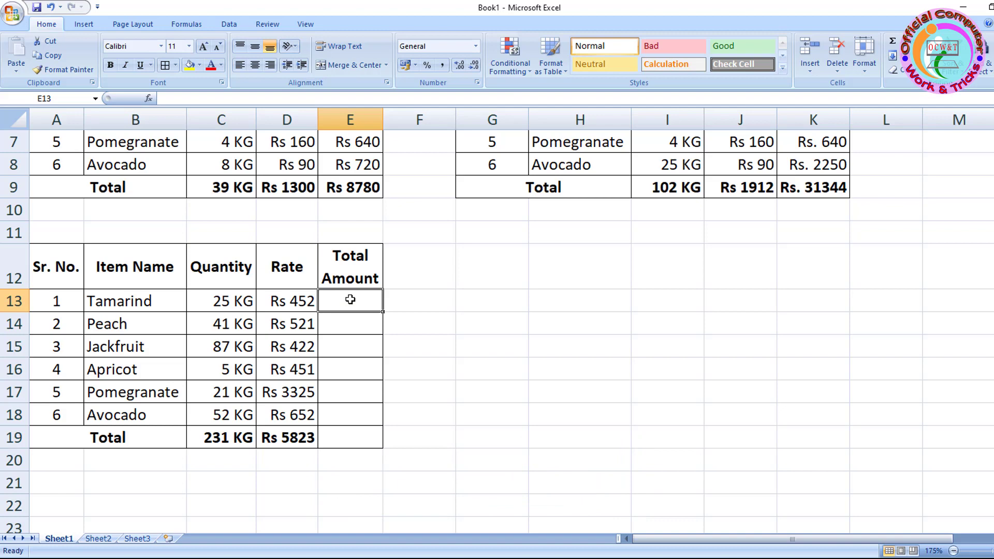
text(=)
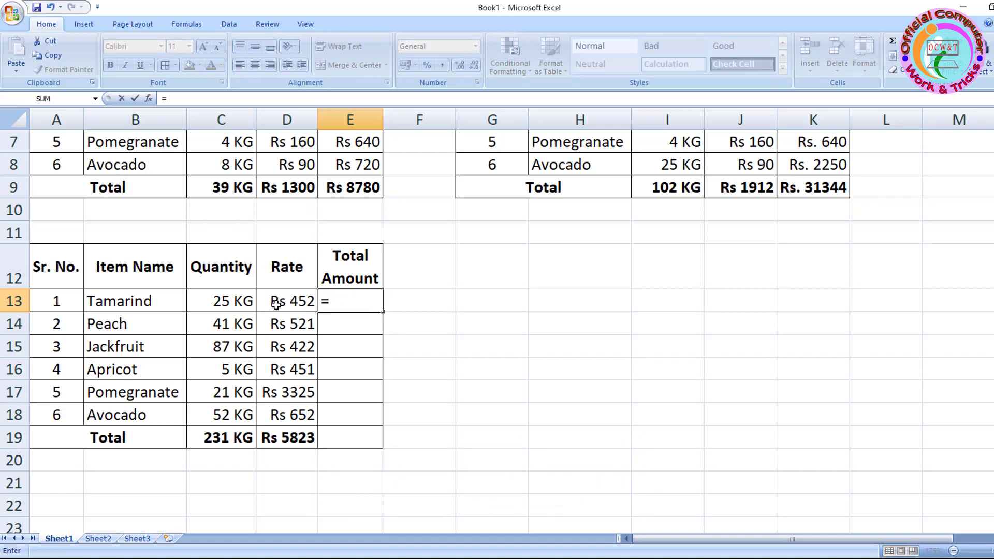
click(249, 301)
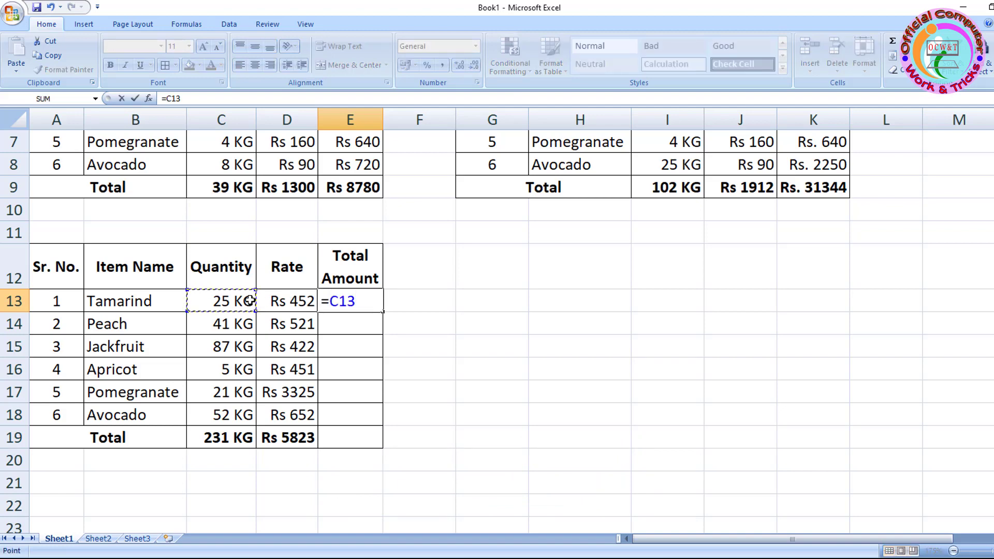
text(*)
click(284, 300)
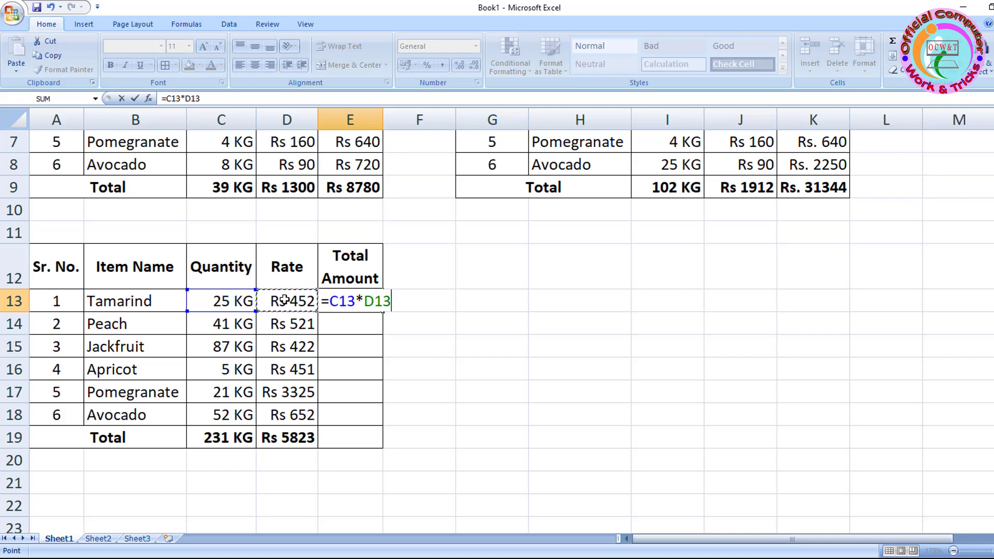
key(Return)
click(342, 306)
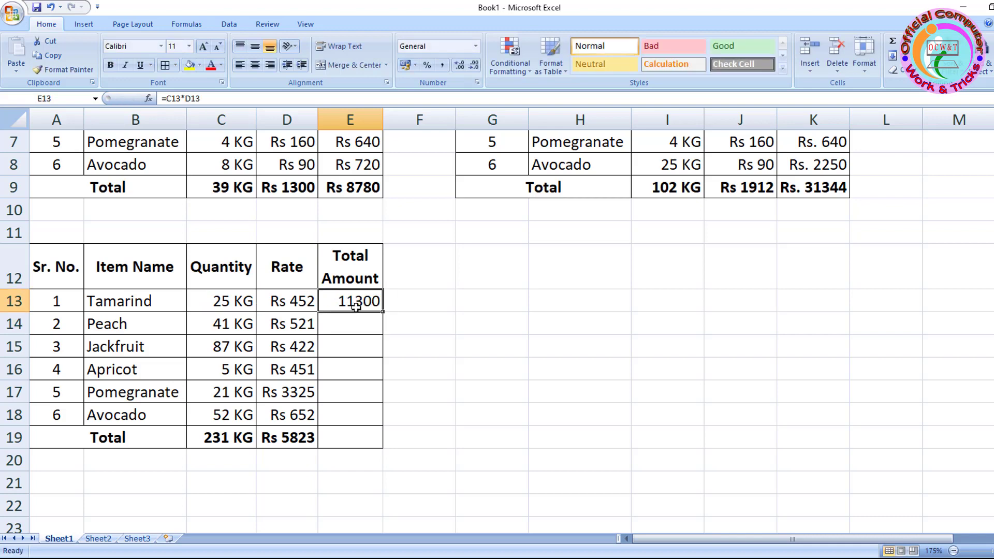
mouse_move(385, 311)
mouse_down()
mouse_move(385, 435)
mouse_move(384, 421)
mouse_up()
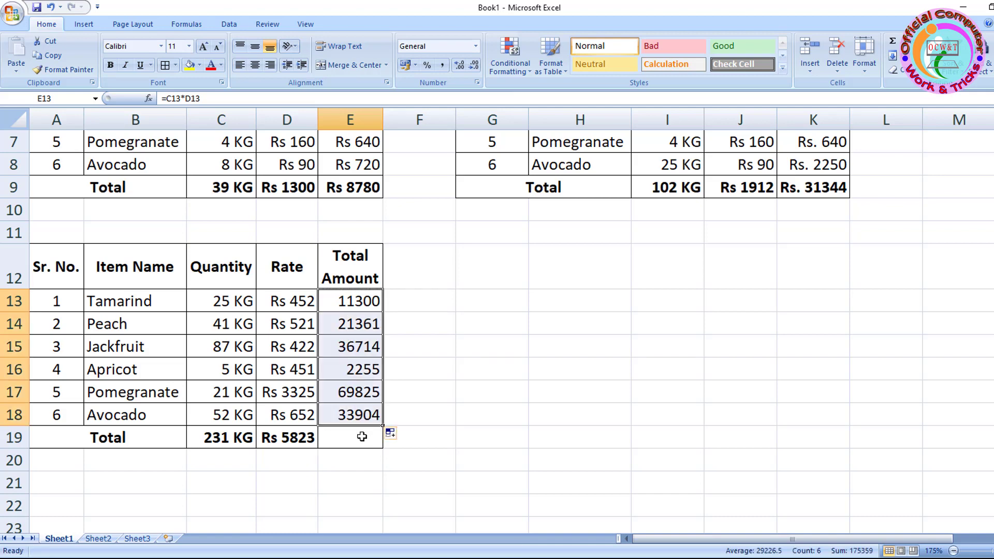
Position on E19 for the amounts total, cancelling a misplaced AutoSum in E20
click(361, 436)
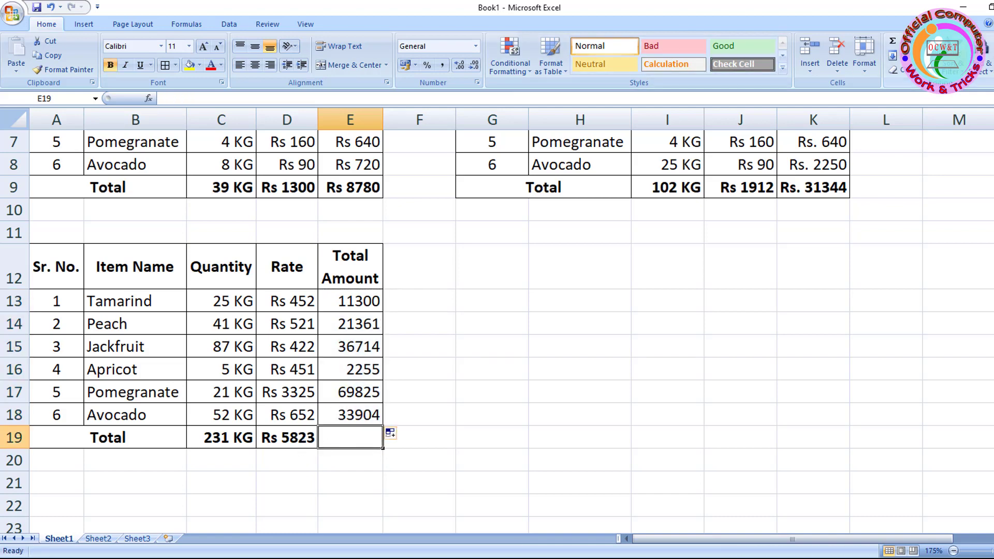
key(Return)
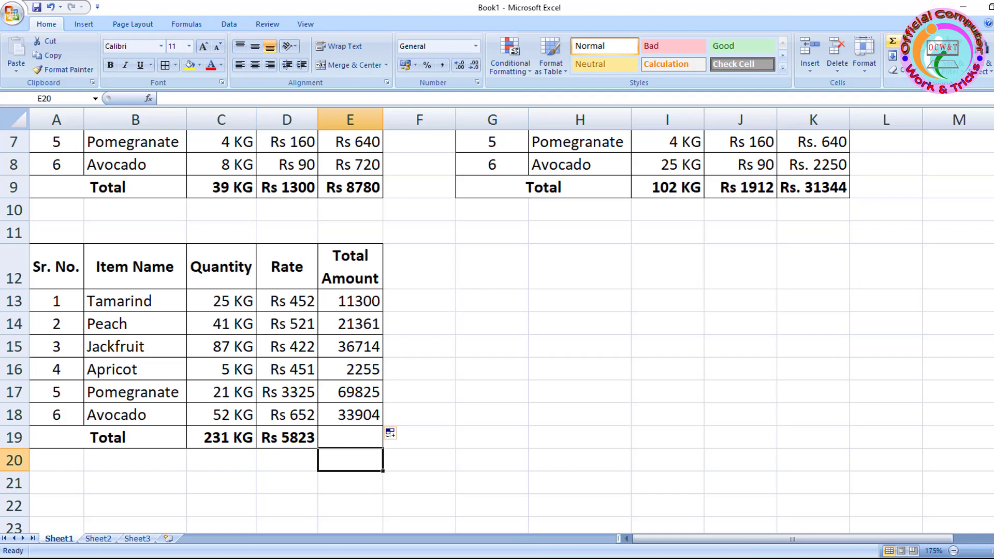
click(893, 41)
key(Escape)
click(349, 432)
Sum the amounts to 175359 in E19 and format E13:E19 with custom format "Rs" 0
click(892, 42)
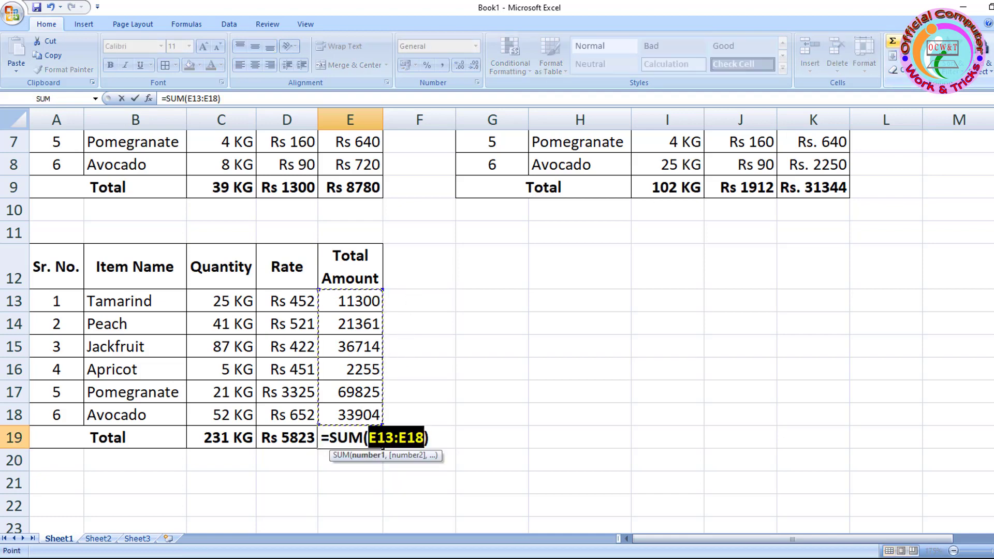
key(Return)
drag(358, 301, 359, 439)
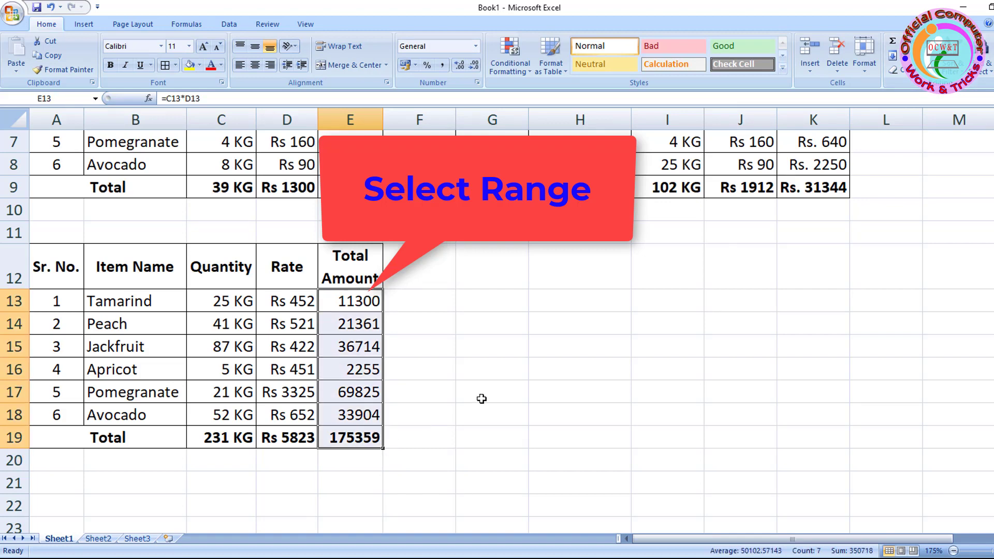
key(ctrl+1)
click(423, 262)
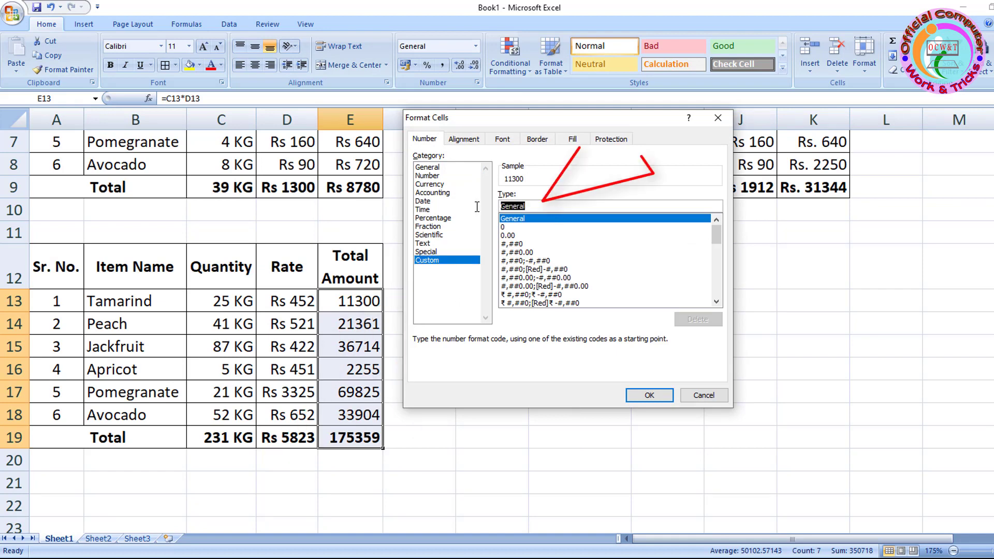
text("Rs)
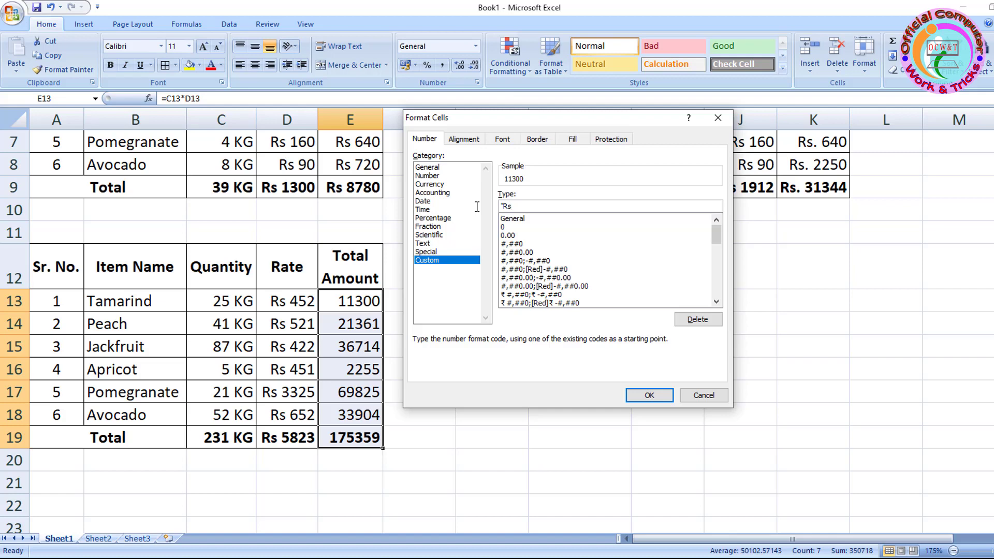
text(")
text( 0)
key(Return)
click(420, 257)
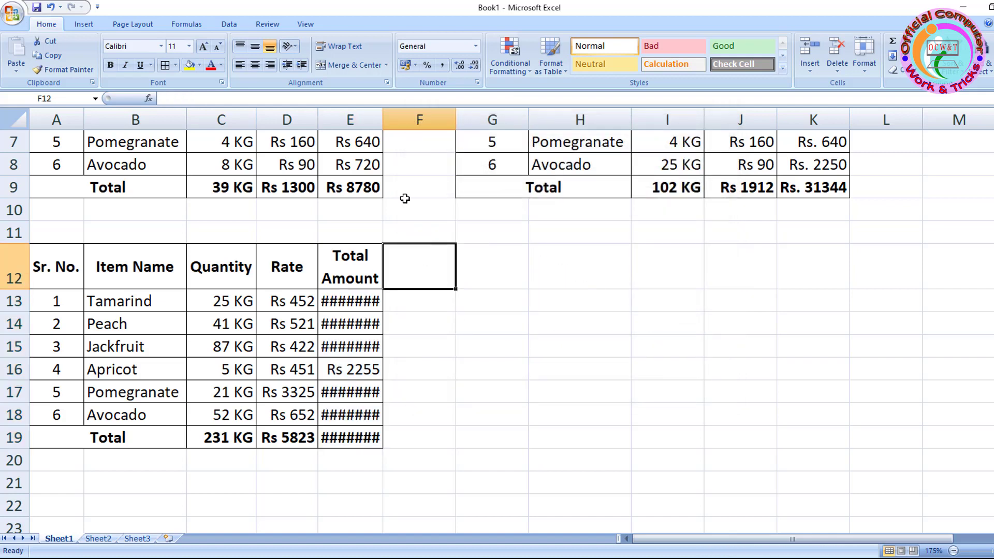
AutoFit column E so the third table's amounts, Rs 11300 through Rs 175359, display fully
double_click(384, 120)
click(500, 321)
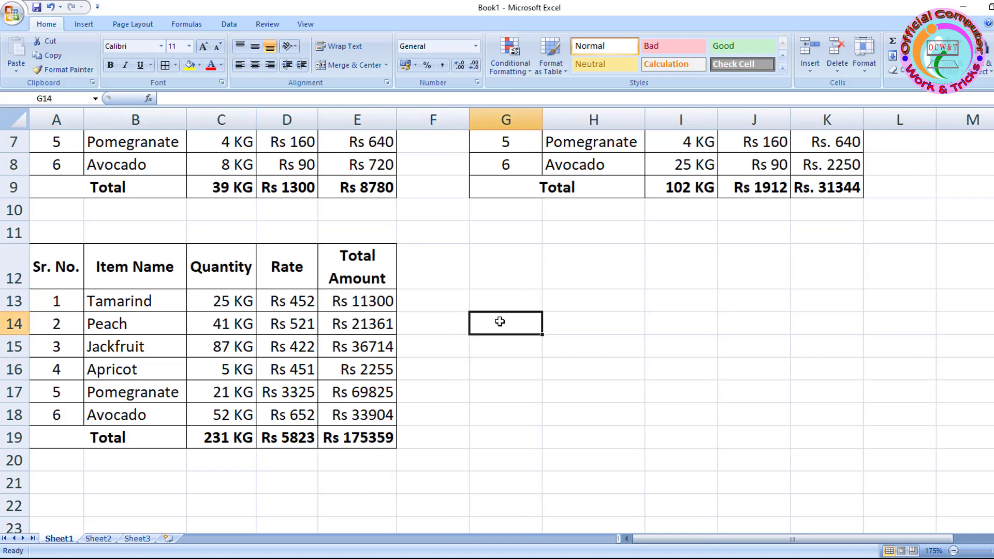
scroll(500, 322, up, 1)
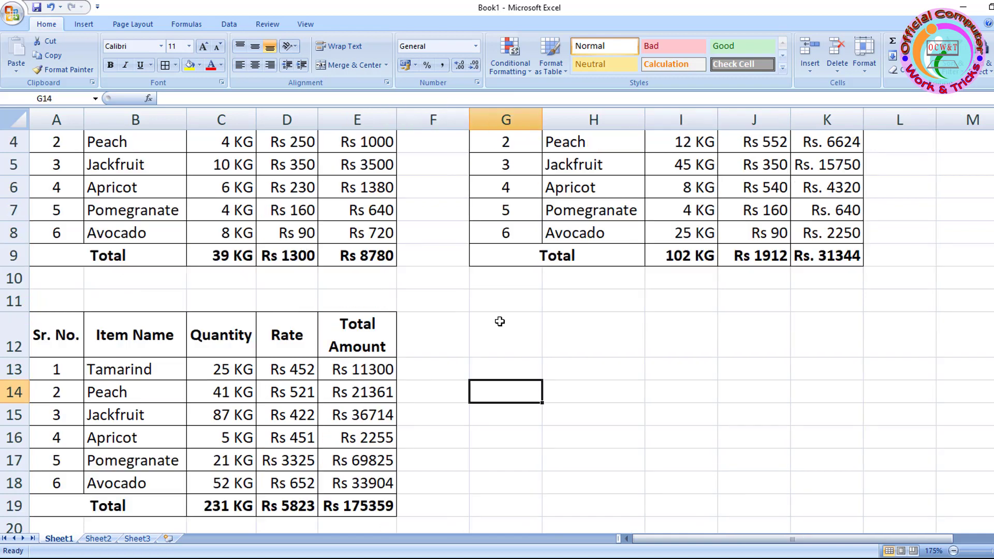
scroll(500, 322, up, 1)
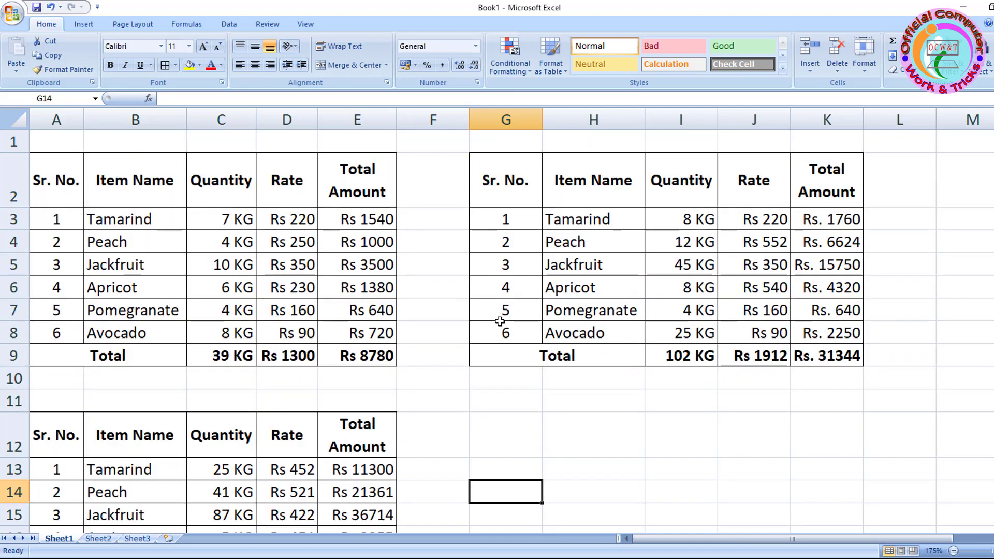